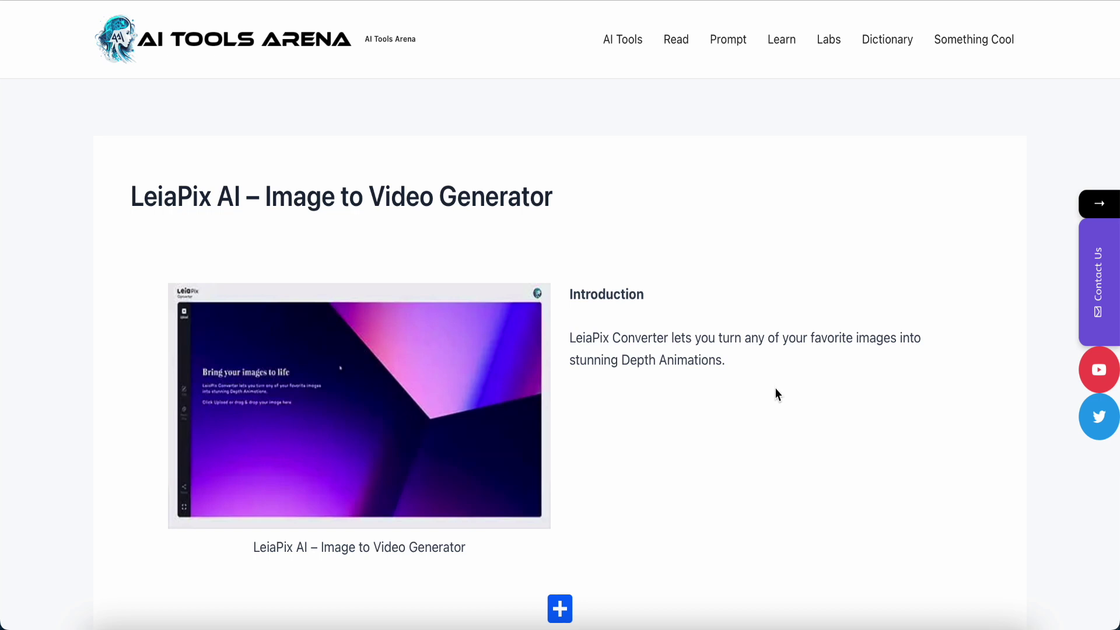
Visit the LeiaPix AI website from its AI Tools Arena listing and open the account sign-in page.
{"action": "scroll", "coordinate": [775, 389], "scroll_direction": "down", "scroll_amount": 4}
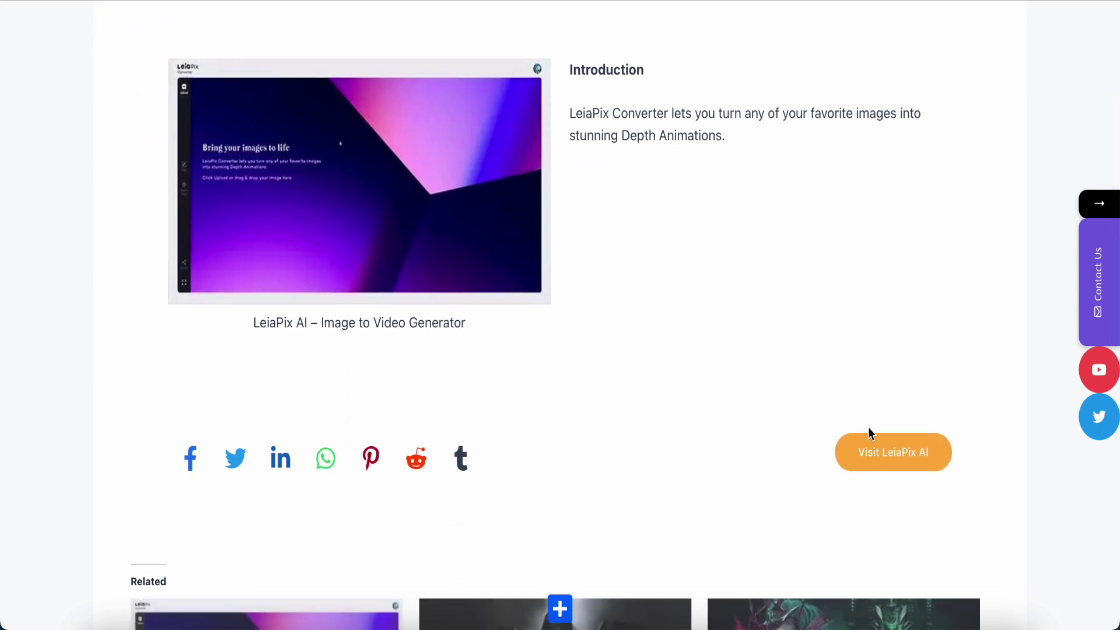
{"action": "left_click", "coordinate": [889, 461]}
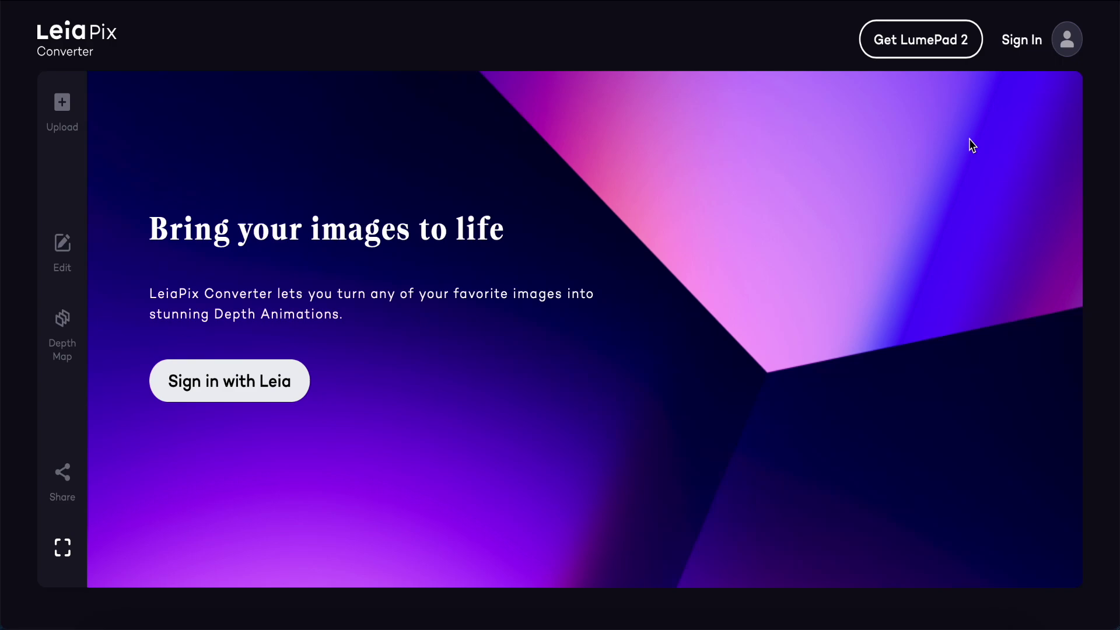
{"action": "left_click", "coordinate": [1021, 41]}
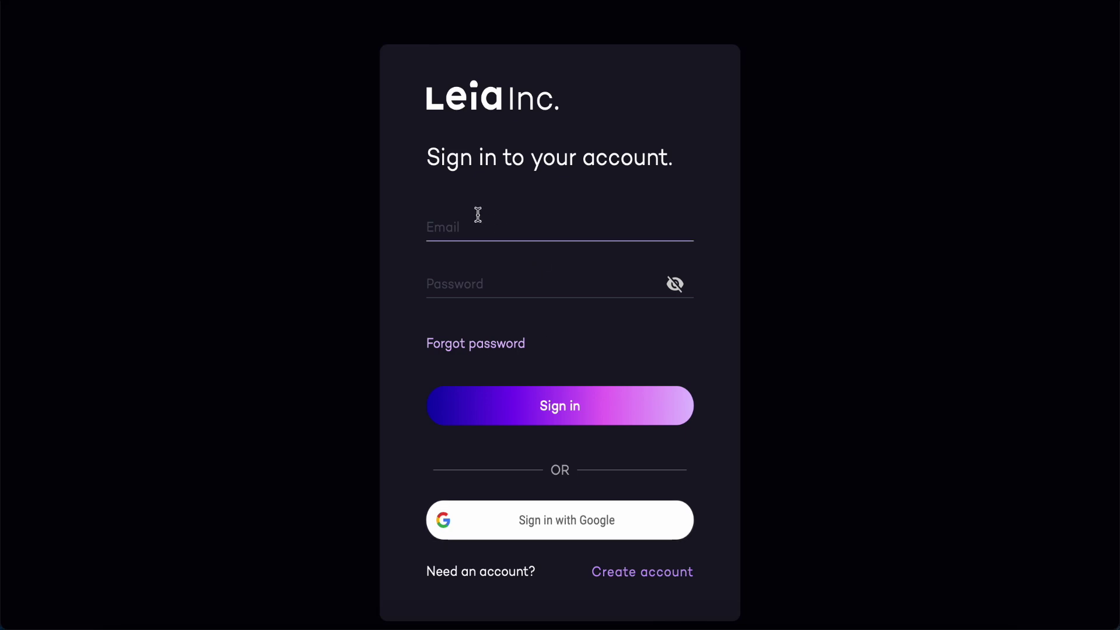
Sign in with Google and accept the Leia privacy policy and terms of service.
{"action": "left_click", "coordinate": [570, 524]}
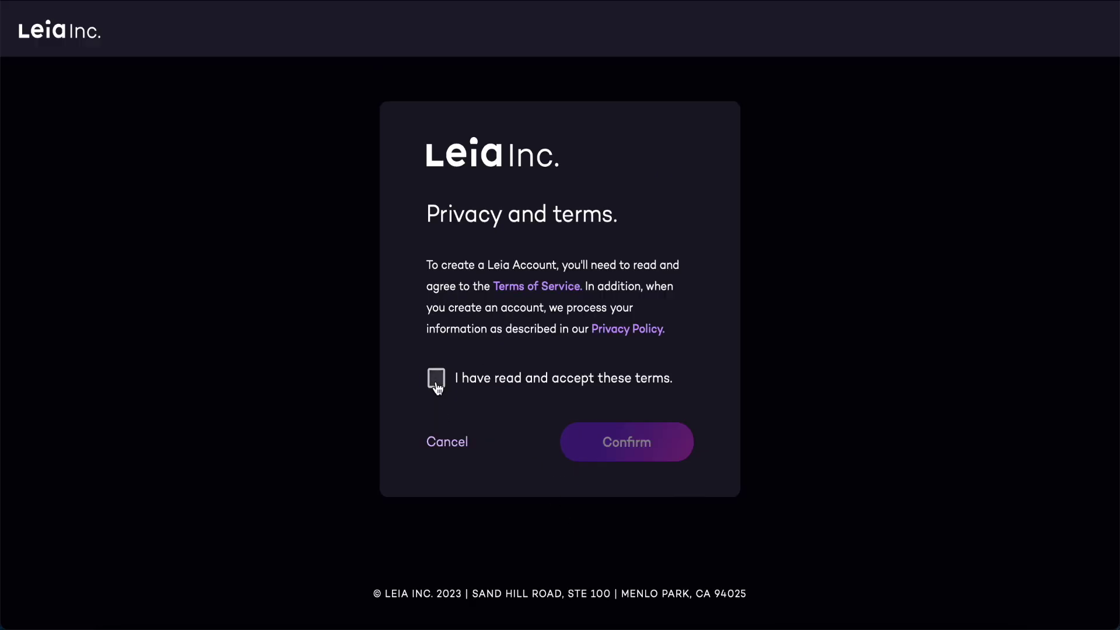
{"action": "left_click", "coordinate": [436, 380]}
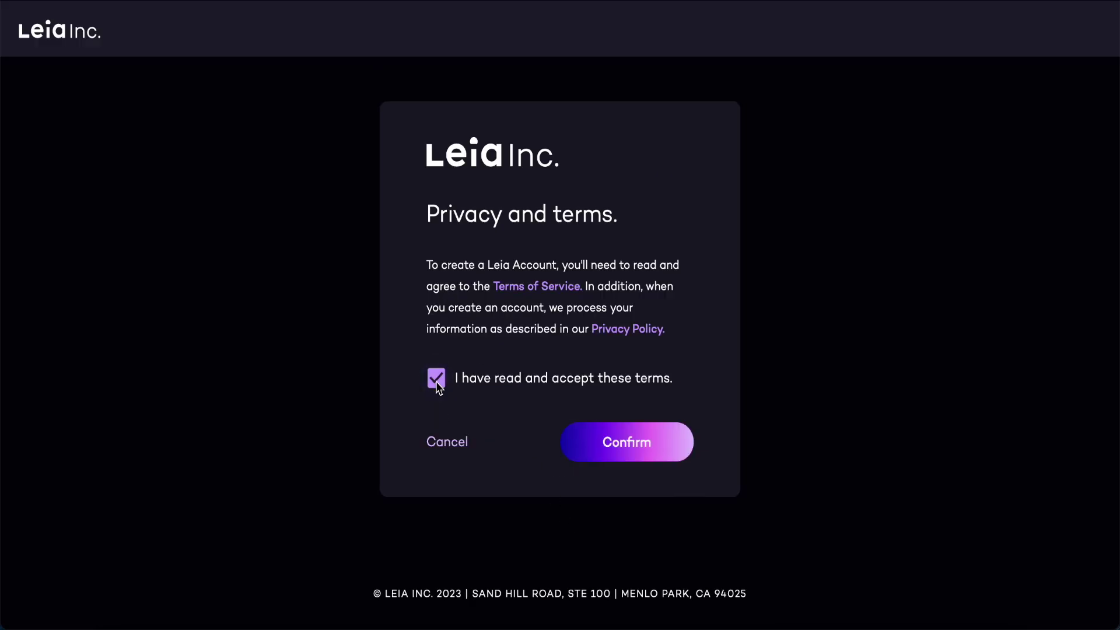
{"action": "left_click", "coordinate": [619, 450]}
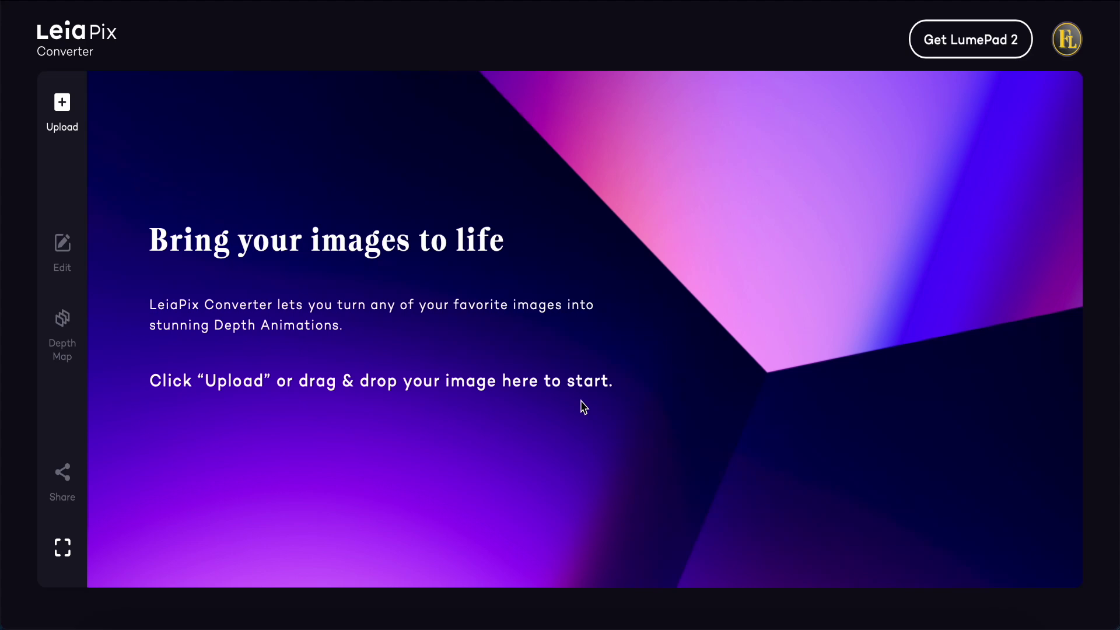
Upload the woman-with-black-hair neon city JPEG image from the Downloads folder.
{"action": "left_click", "coordinate": [63, 105]}
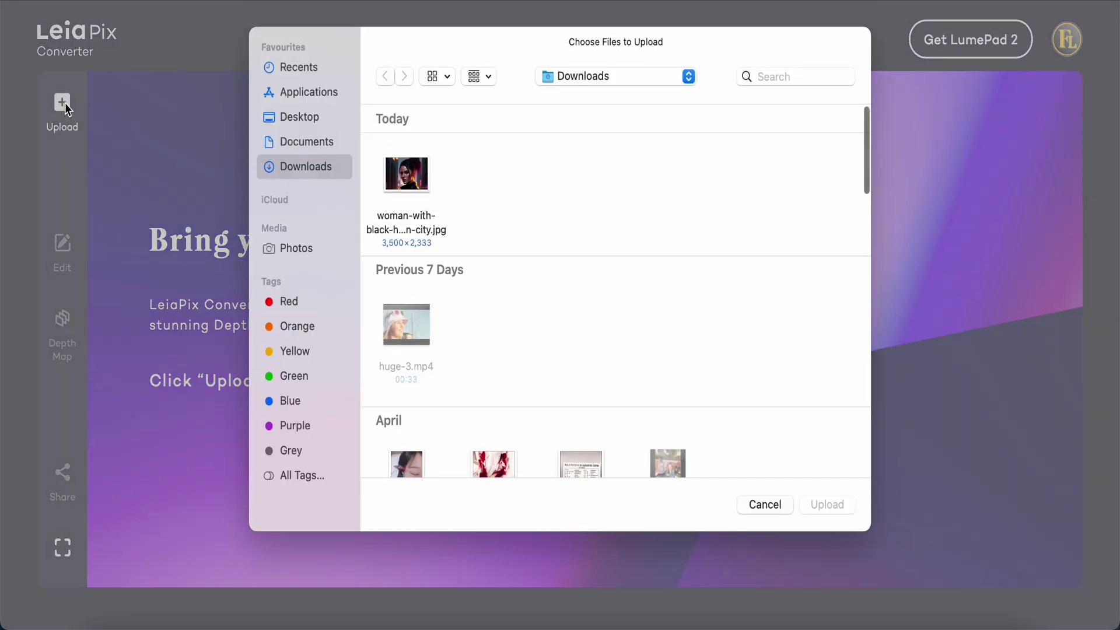
{"action": "left_click", "coordinate": [410, 184]}
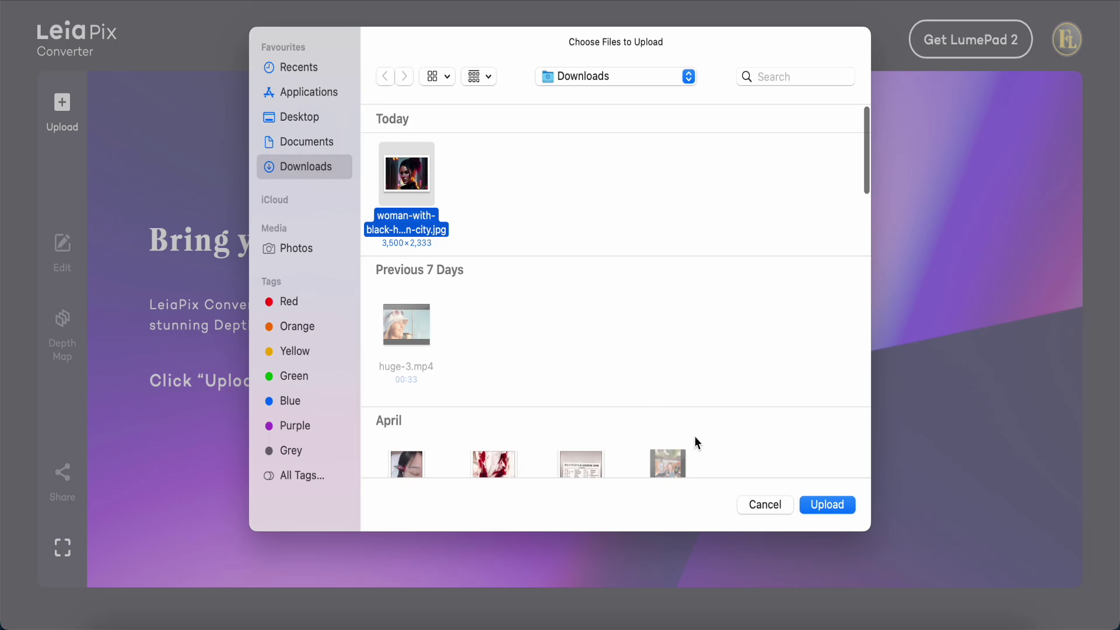
{"action": "left_click", "coordinate": [820, 505]}
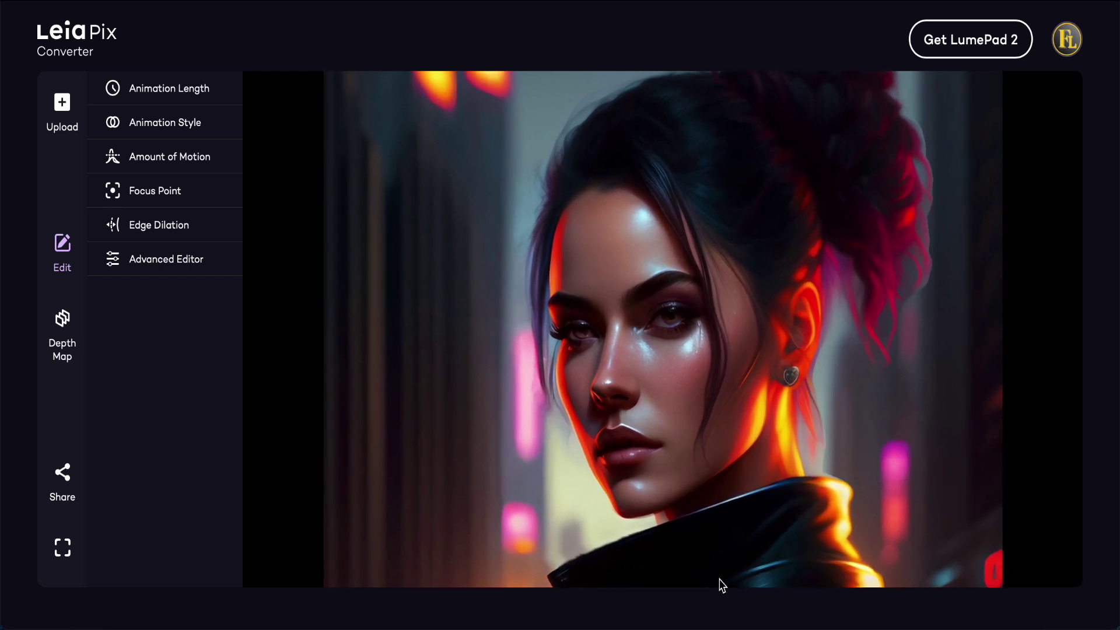
Switch to Finder, preview the original woman-with-black-hair-black-jacket-stands-front-neon-city.jpg for comparison, and close the Finder window.
{"action": "left_click", "coordinate": [113, 626]}
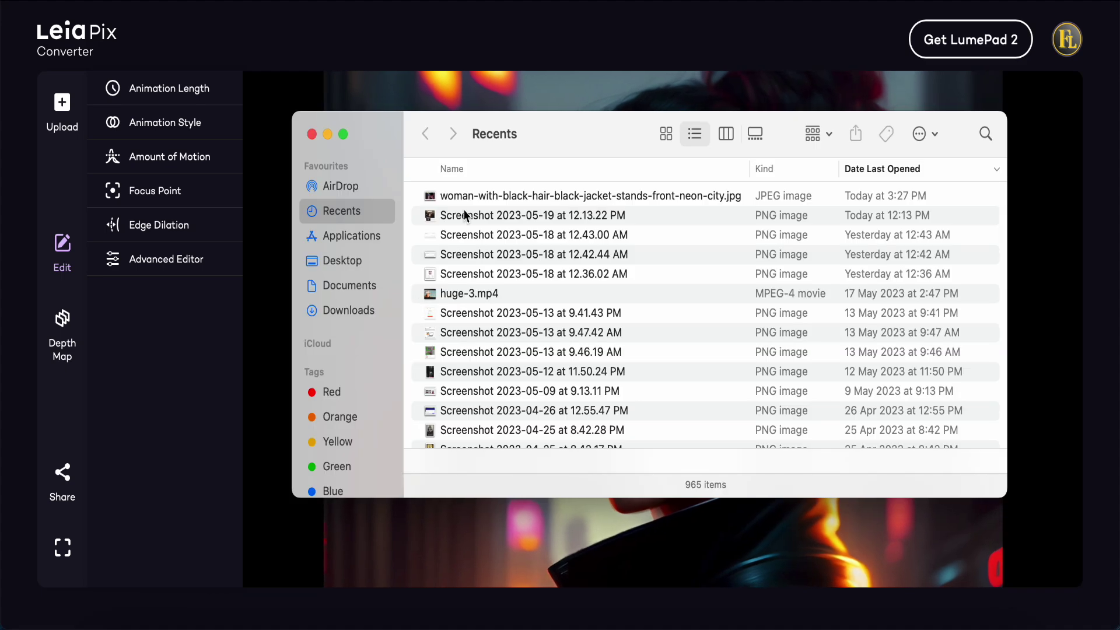
{"action": "left_click", "coordinate": [495, 198]}
{"action": "key", "text": "space"}
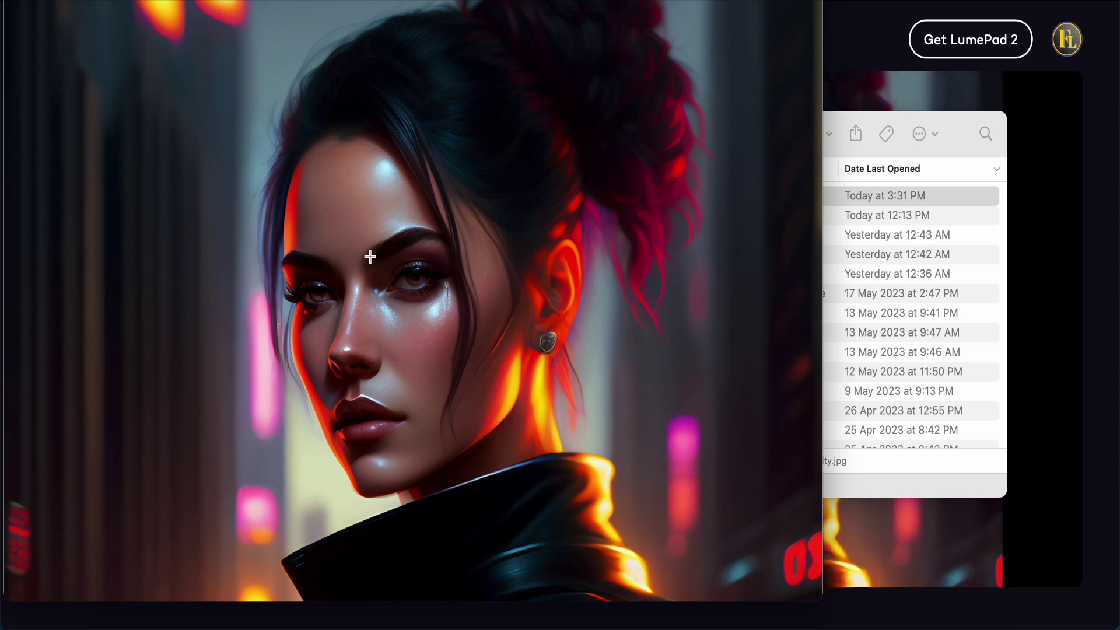
{"action": "key", "text": "space"}
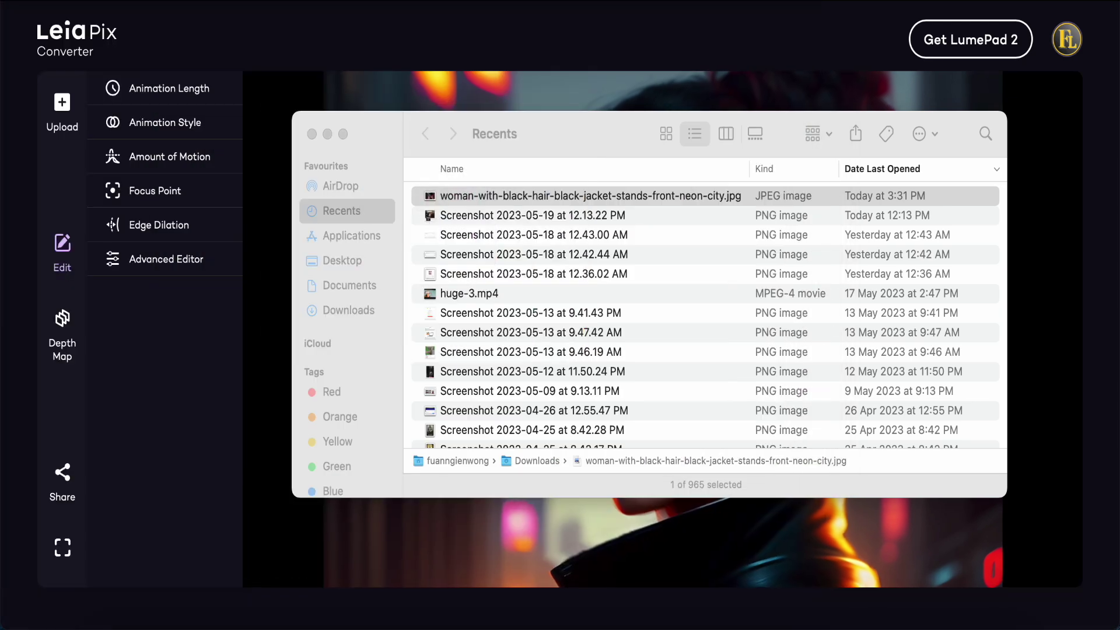
{"action": "left_click", "coordinate": [311, 133]}
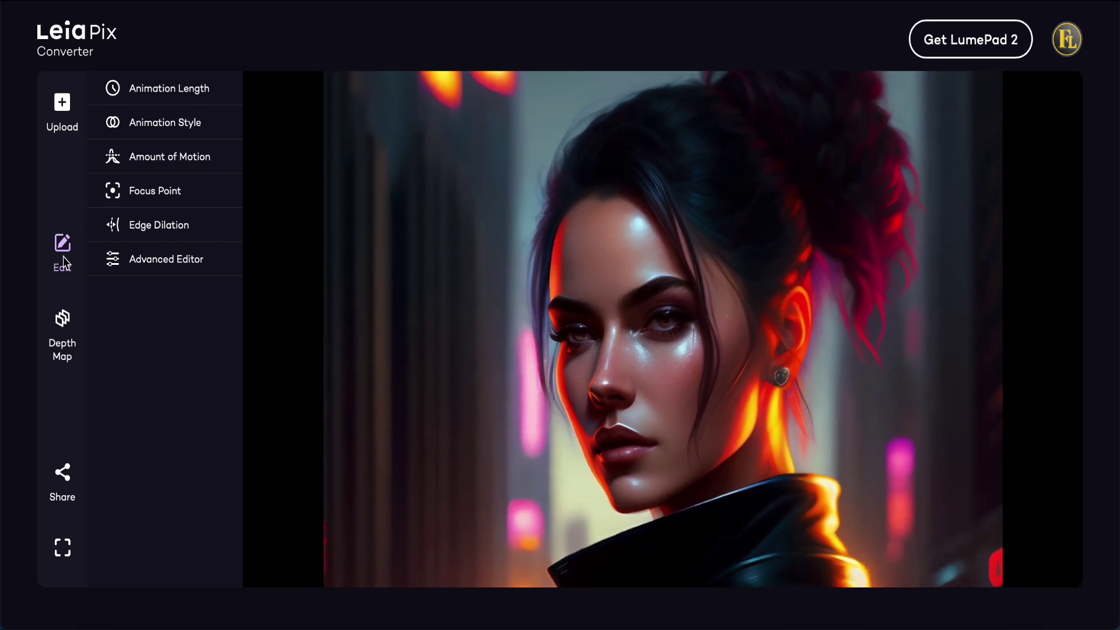
Try animation lengths of 5 seconds and 2 seconds, then return to 5 seconds.
{"action": "left_click", "coordinate": [145, 93]}
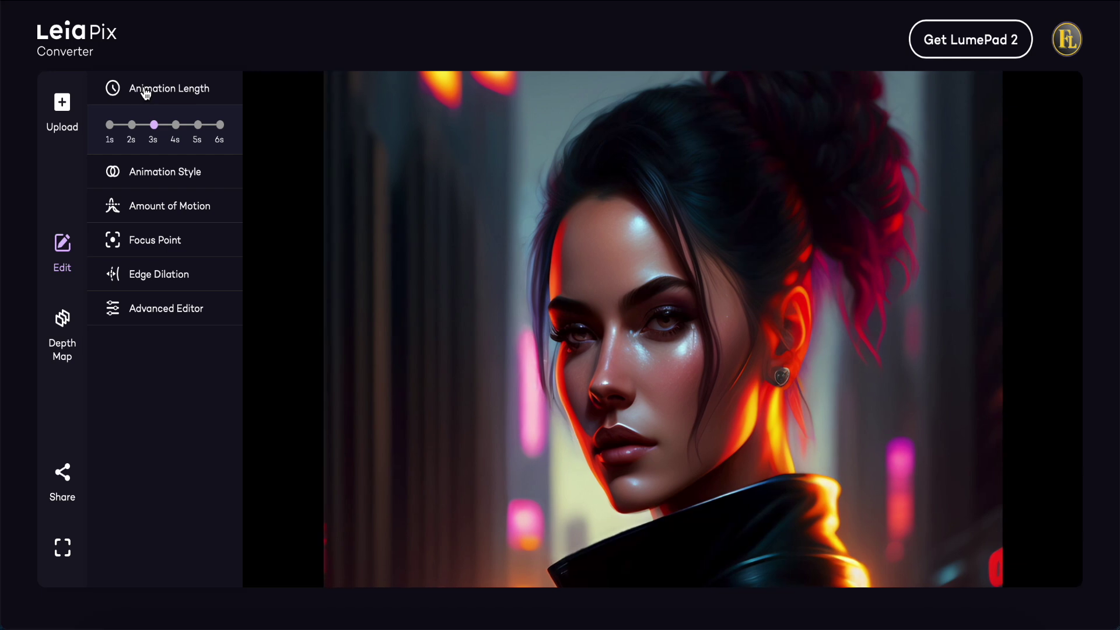
{"action": "left_click", "coordinate": [199, 126]}
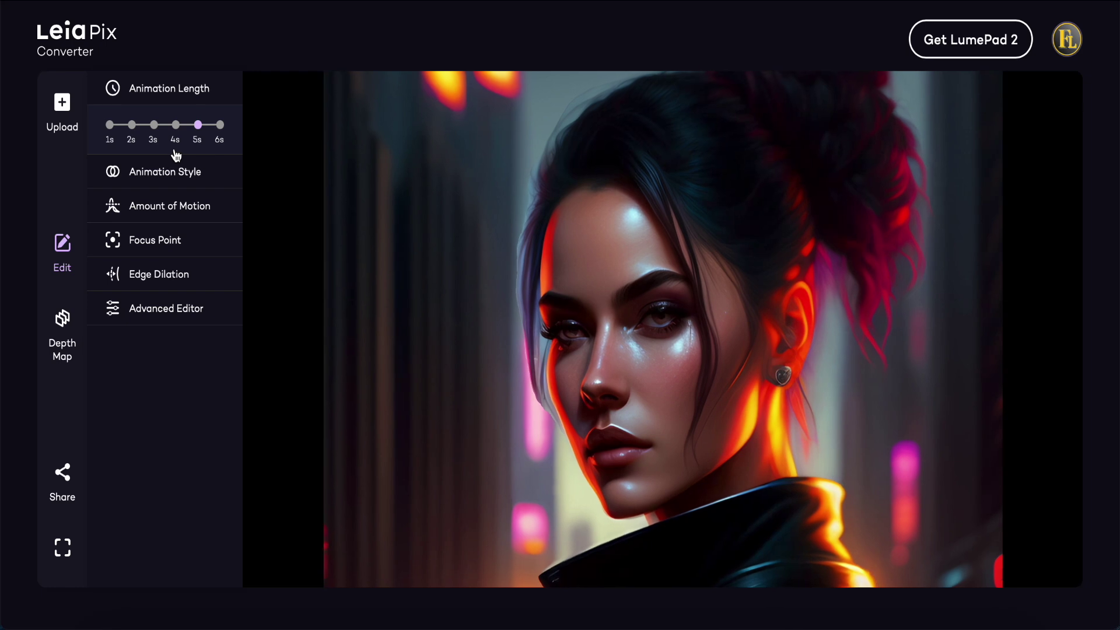
{"action": "left_click", "coordinate": [131, 125]}
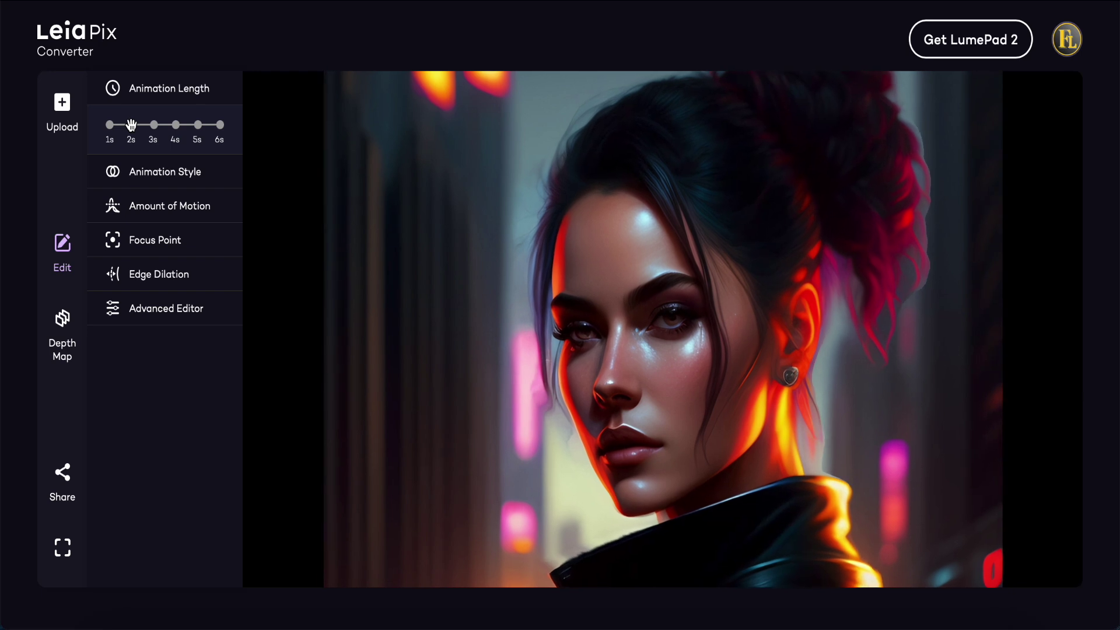
{"action": "left_click", "coordinate": [200, 126]}
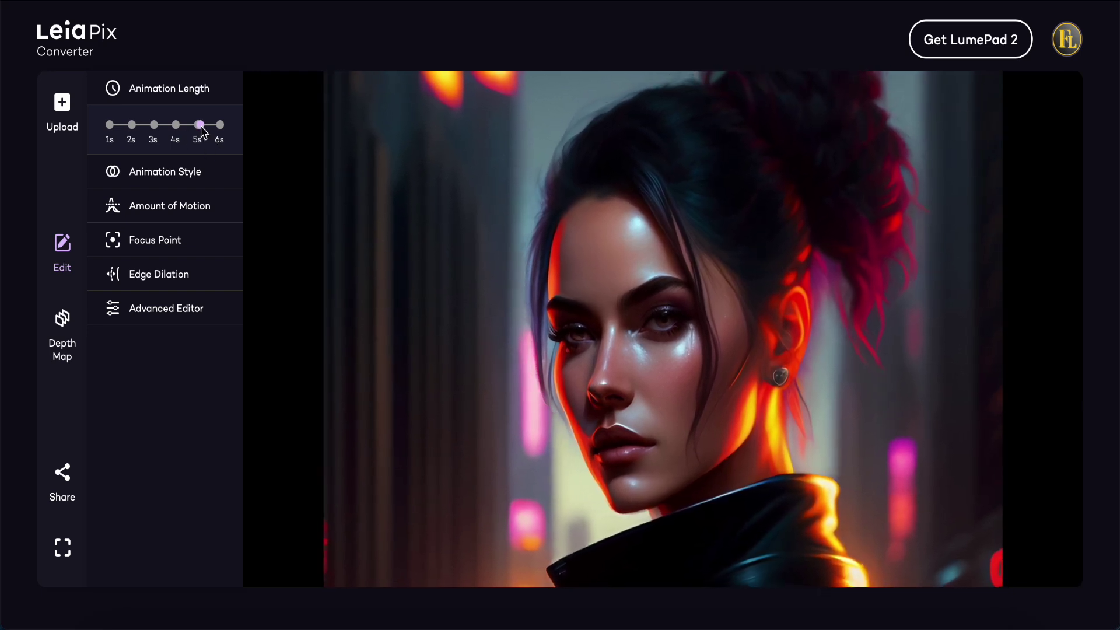
Set the animation style to Horizontal and the animation length to 3 seconds.
{"action": "left_click", "coordinate": [150, 175]}
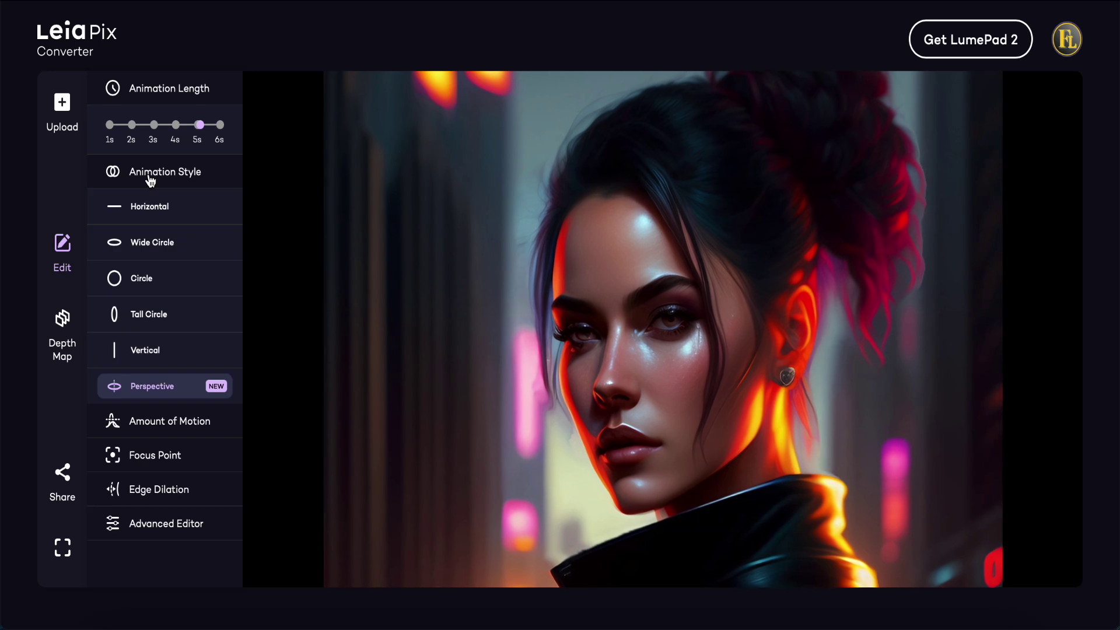
{"action": "left_click", "coordinate": [143, 215]}
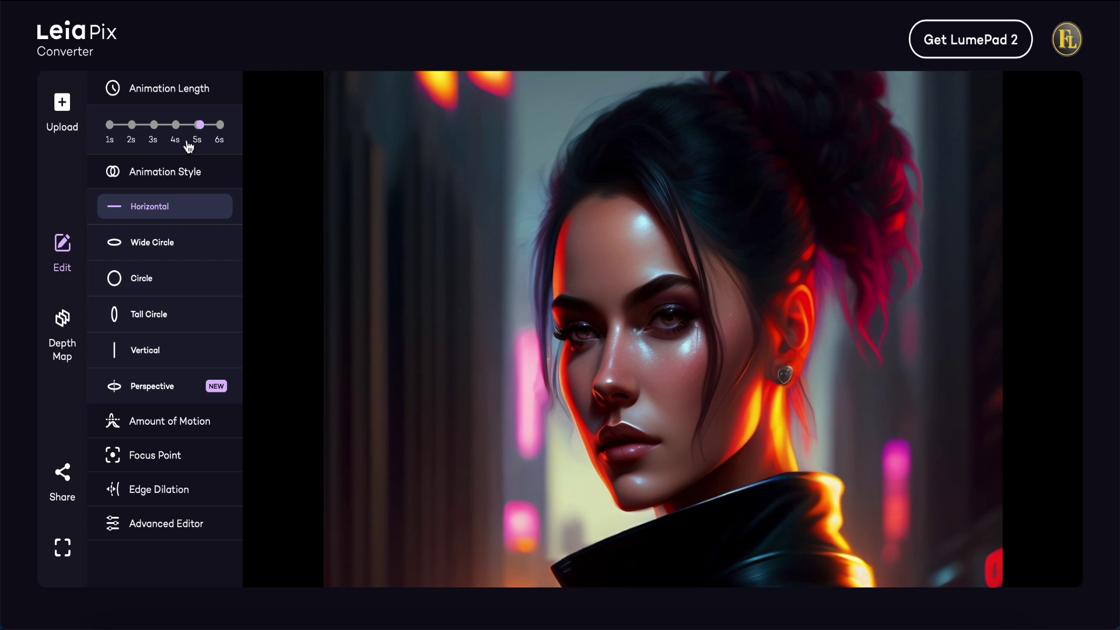
{"action": "left_click", "coordinate": [154, 125]}
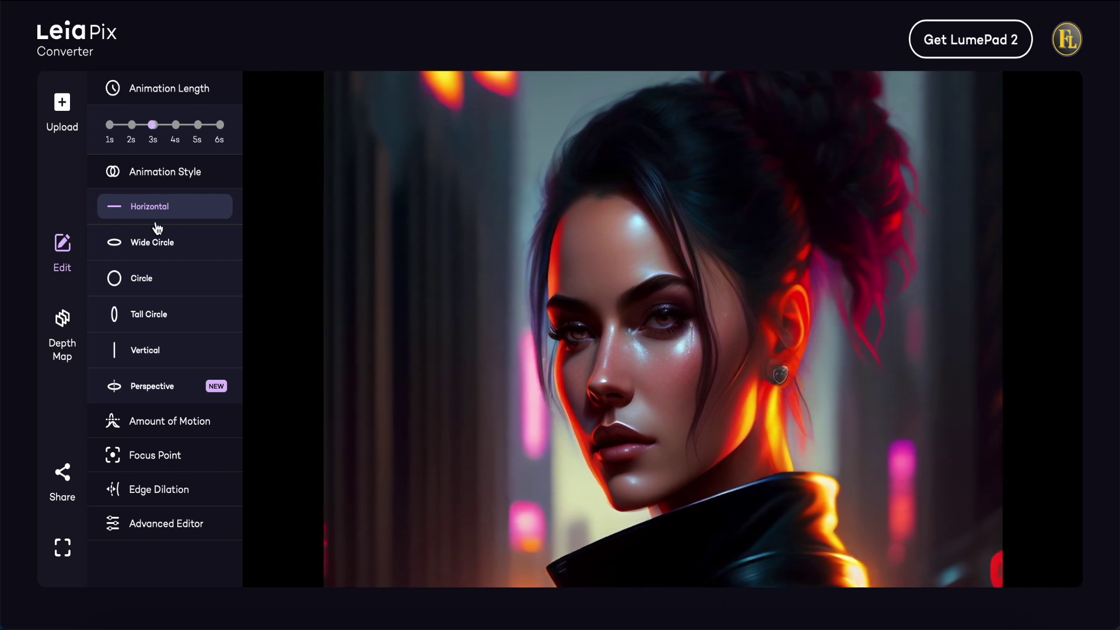
Try the Wide Circle, Circle, Tall Circle, Vertical and Horizontal animation styles, and settle on Perspective.
{"action": "left_click", "coordinate": [147, 252]}
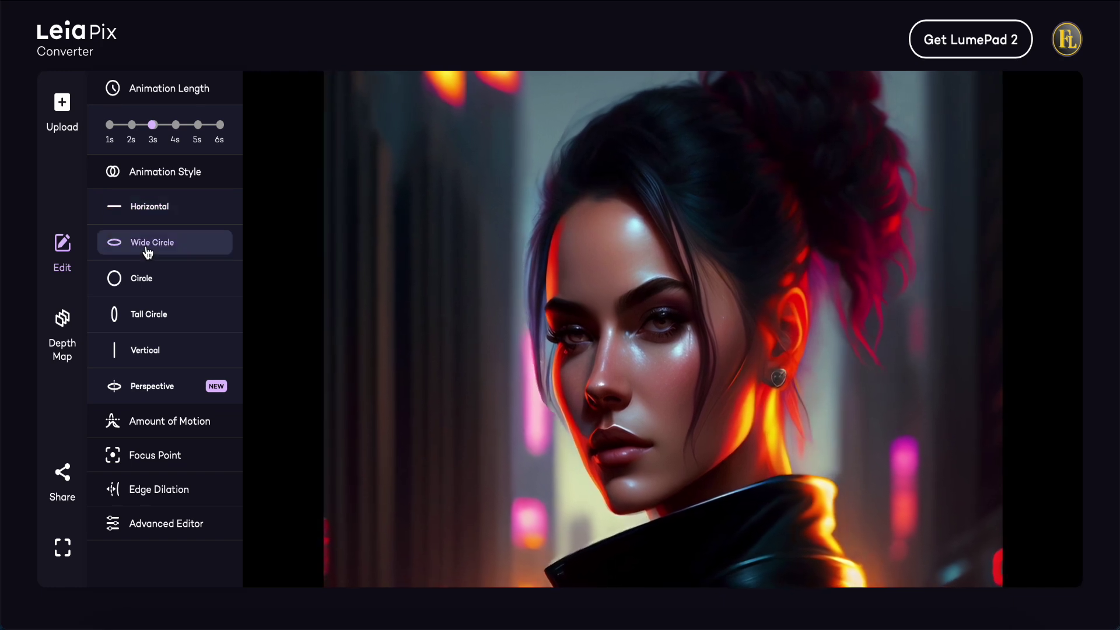
{"action": "left_click", "coordinate": [142, 286]}
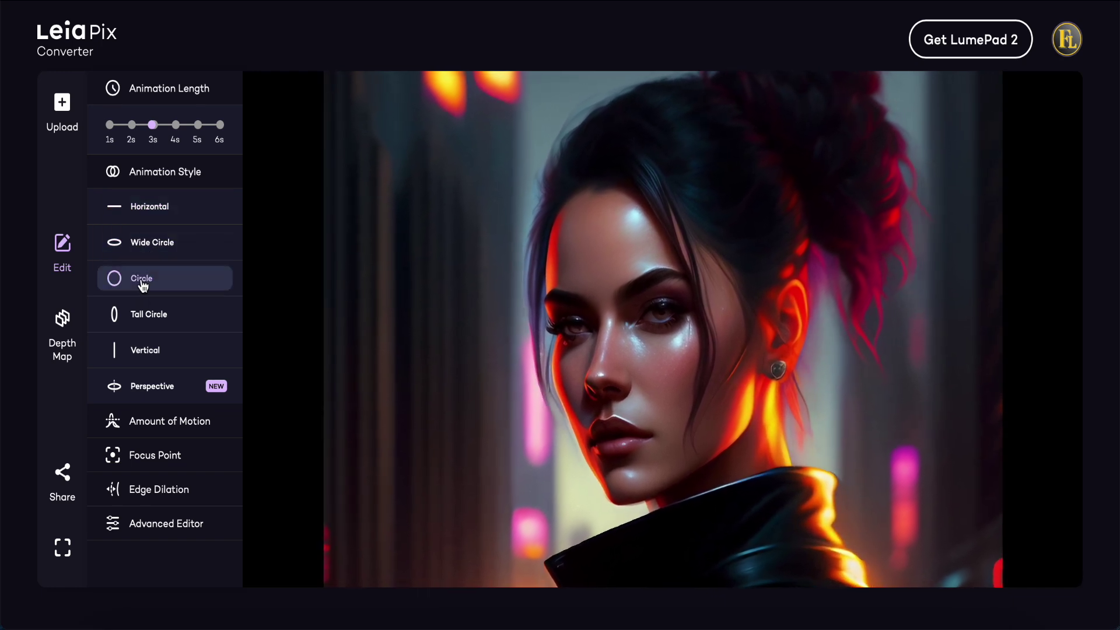
{"action": "left_click", "coordinate": [144, 332]}
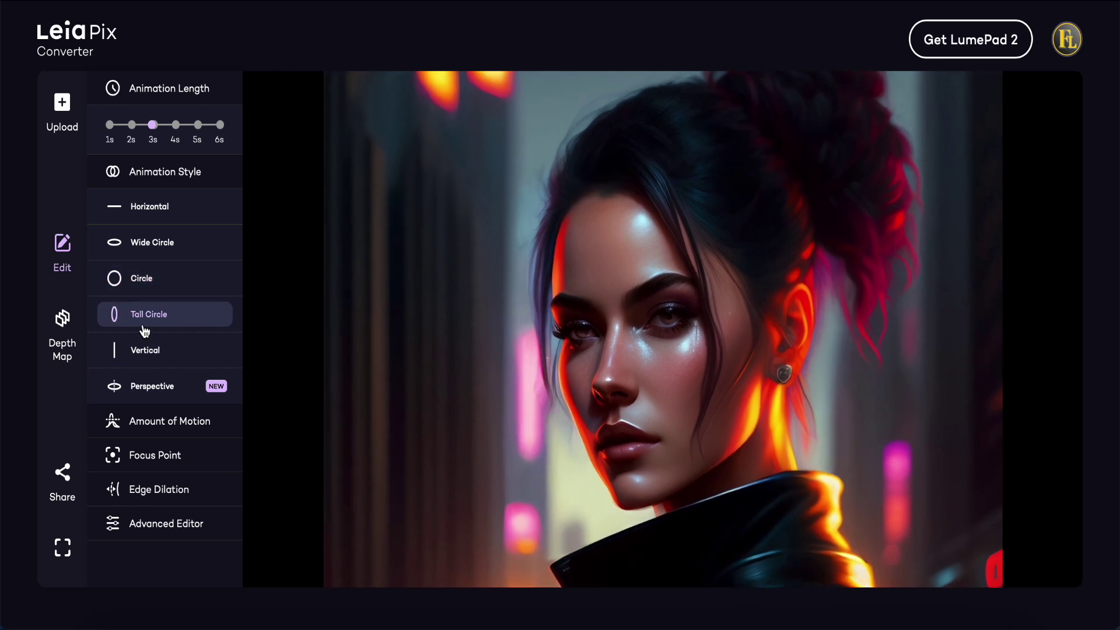
{"action": "left_click", "coordinate": [146, 365]}
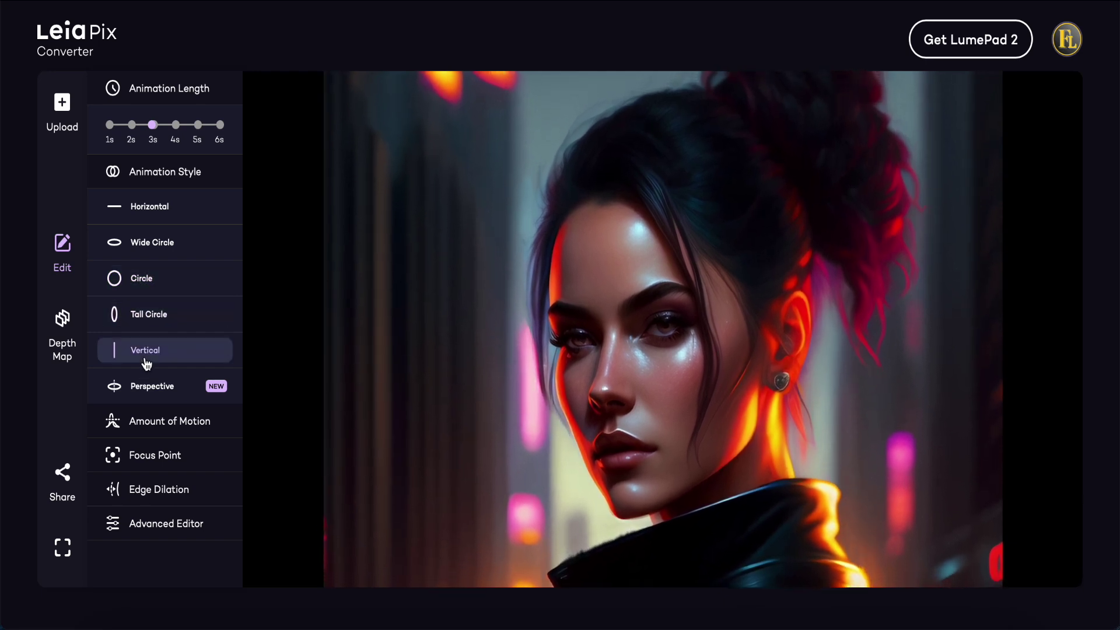
{"action": "left_click", "coordinate": [148, 218]}
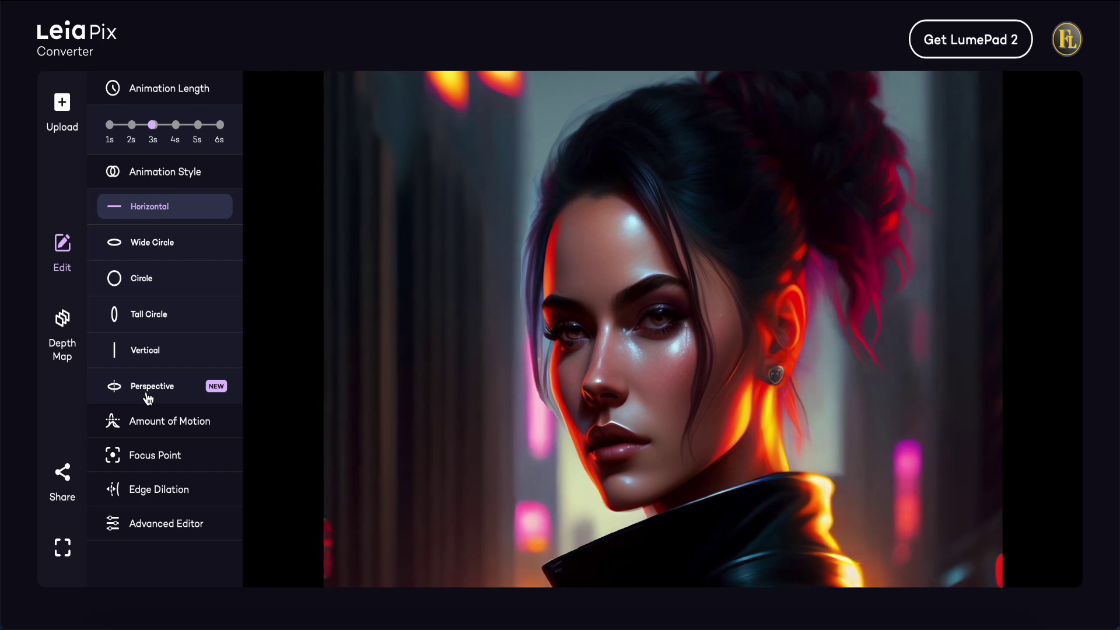
{"action": "left_click", "coordinate": [148, 399]}
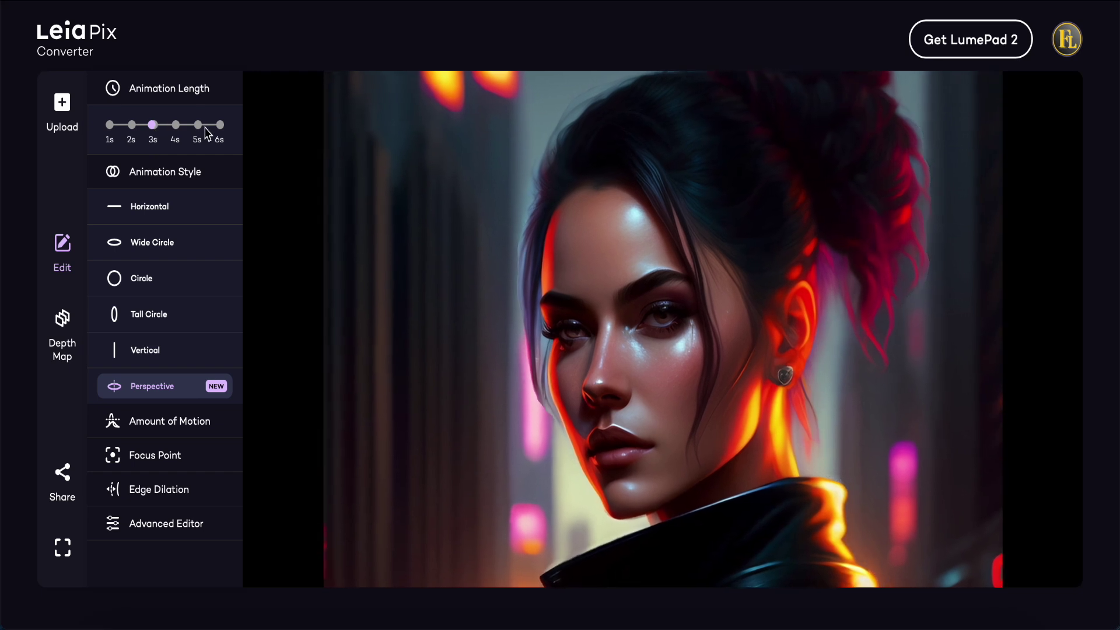
Try the More and Less amounts of motion, then set the amount back to Regular.
{"action": "left_click", "coordinate": [157, 429]}
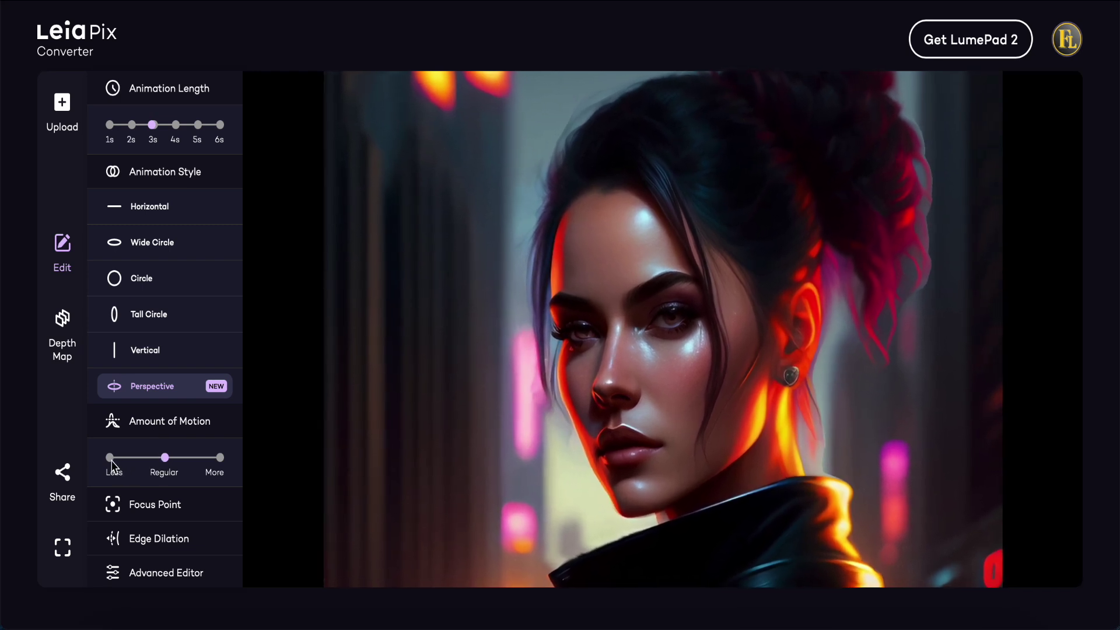
{"action": "left_click", "coordinate": [224, 458]}
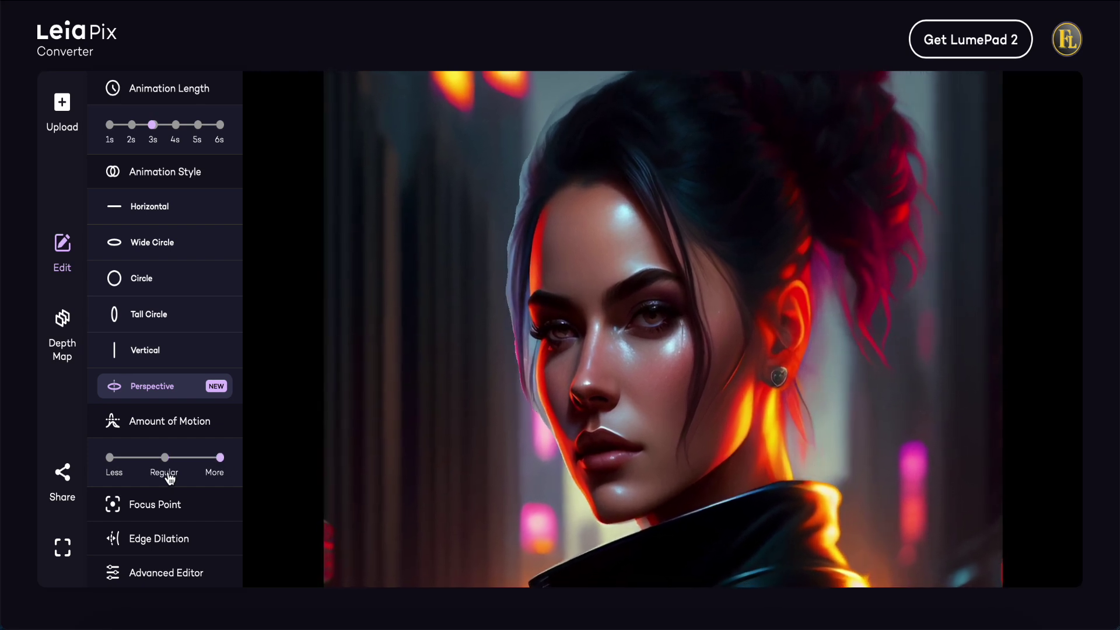
{"action": "left_click", "coordinate": [110, 458]}
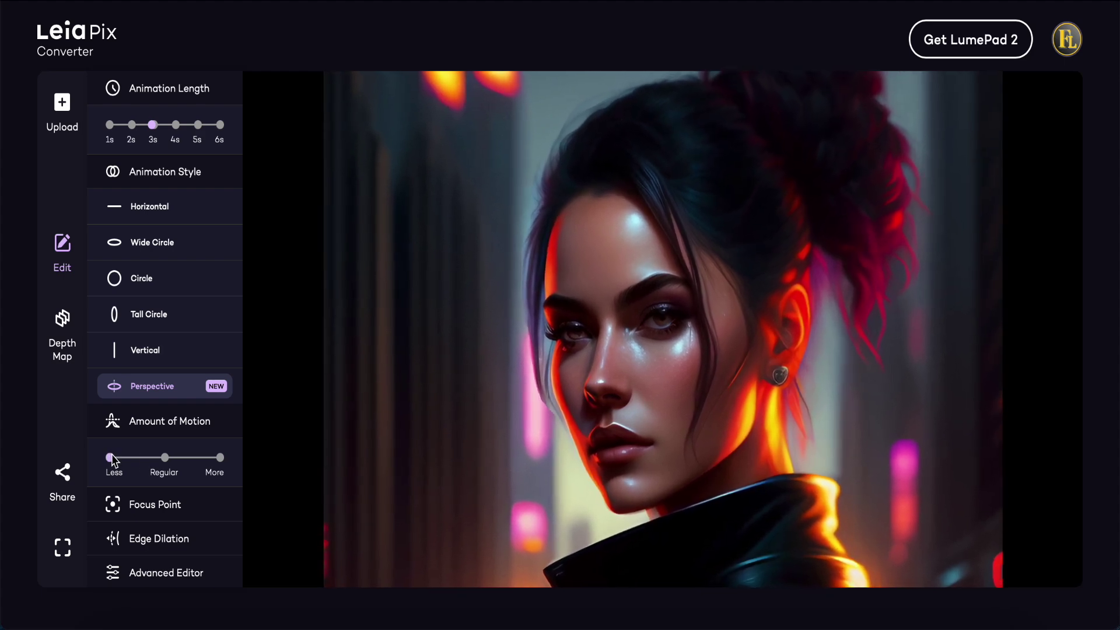
{"action": "left_click", "coordinate": [166, 461]}
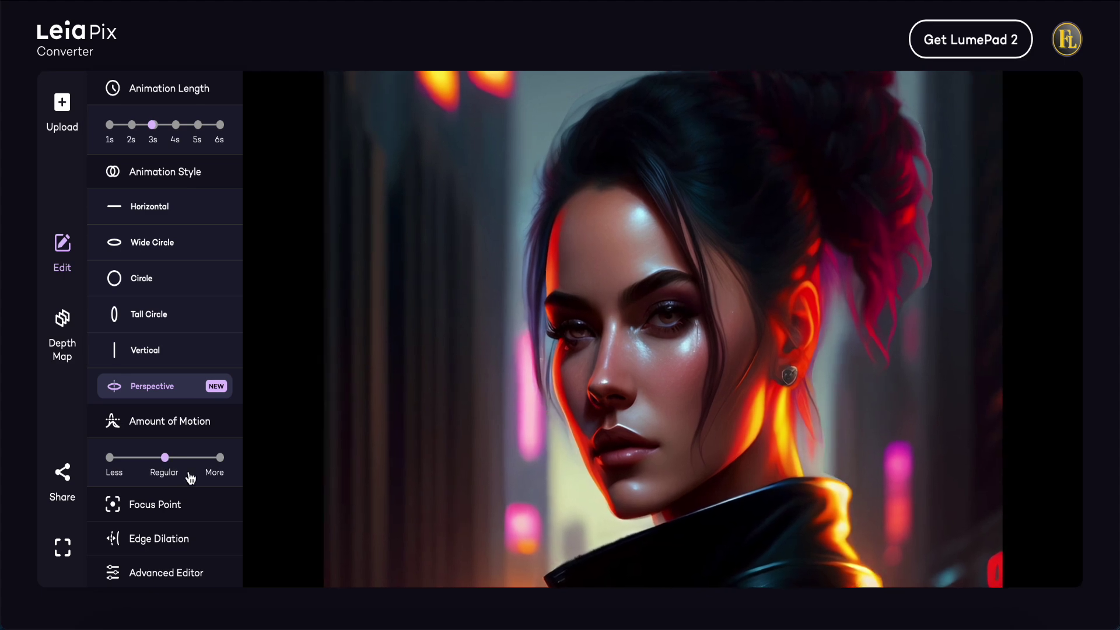
Try the Far, Center and Close focus points, and finish with the focus point on Center.
{"action": "left_click", "coordinate": [148, 513]}
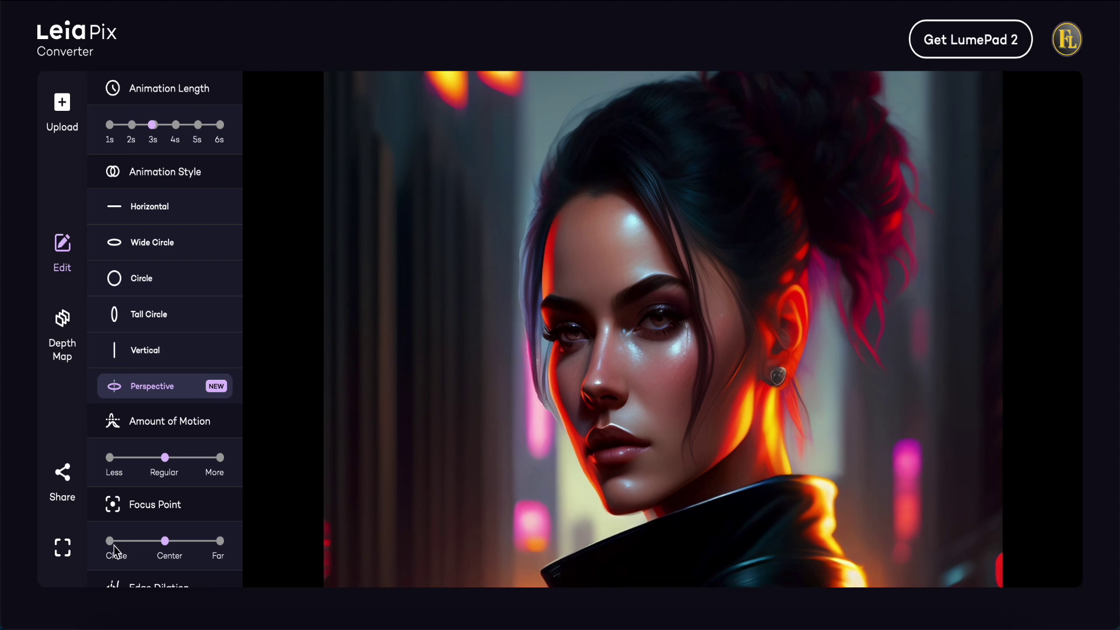
{"action": "left_click", "coordinate": [221, 543]}
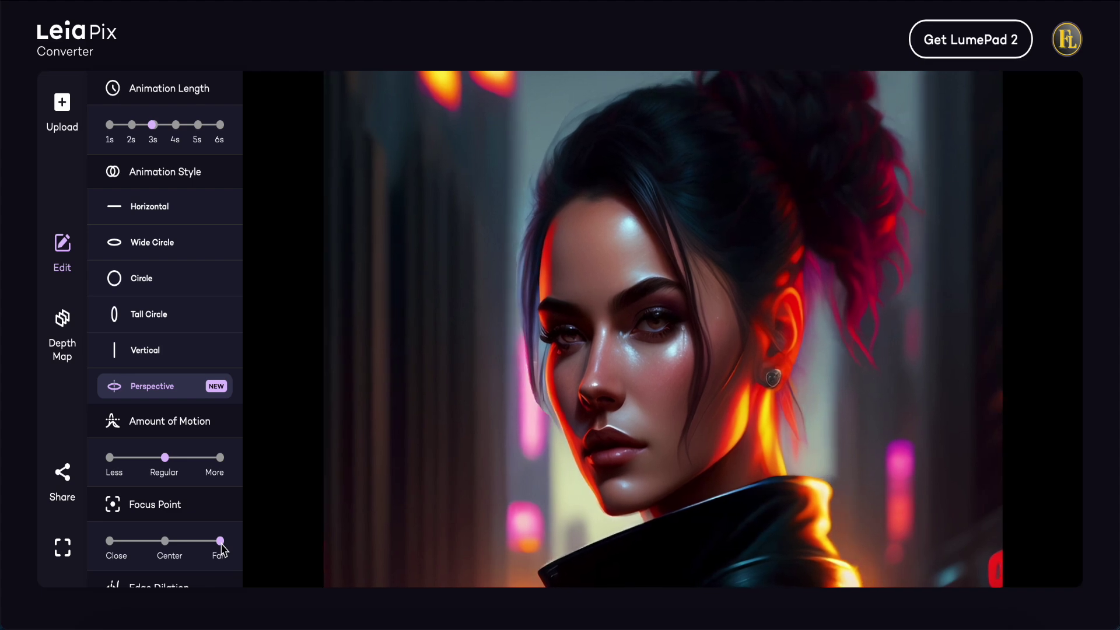
{"action": "left_click", "coordinate": [165, 542]}
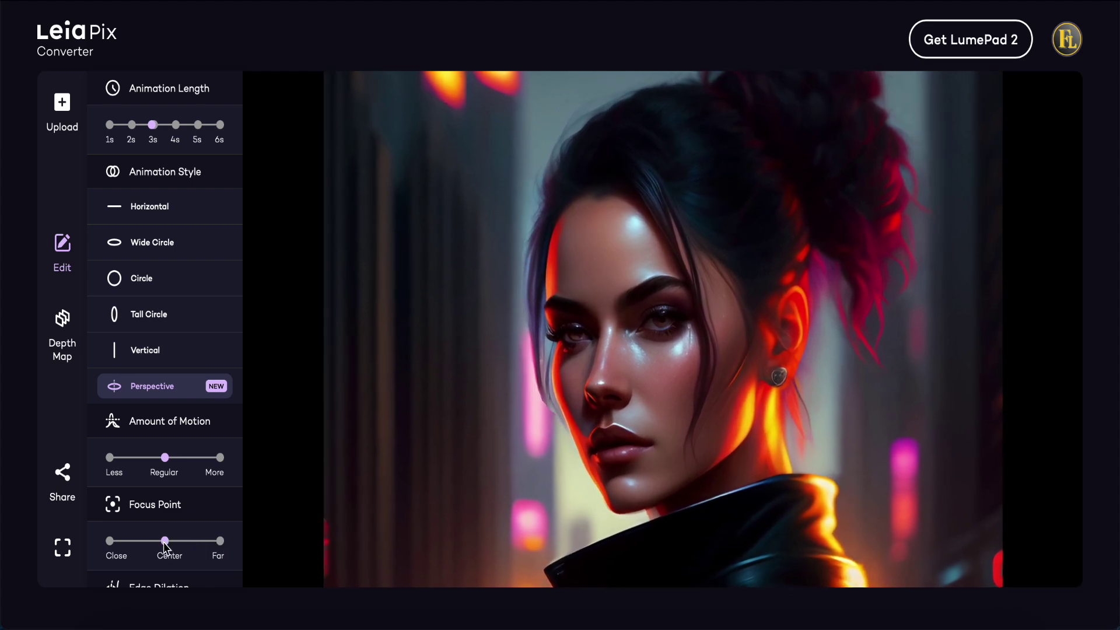
{"action": "left_click", "coordinate": [111, 542]}
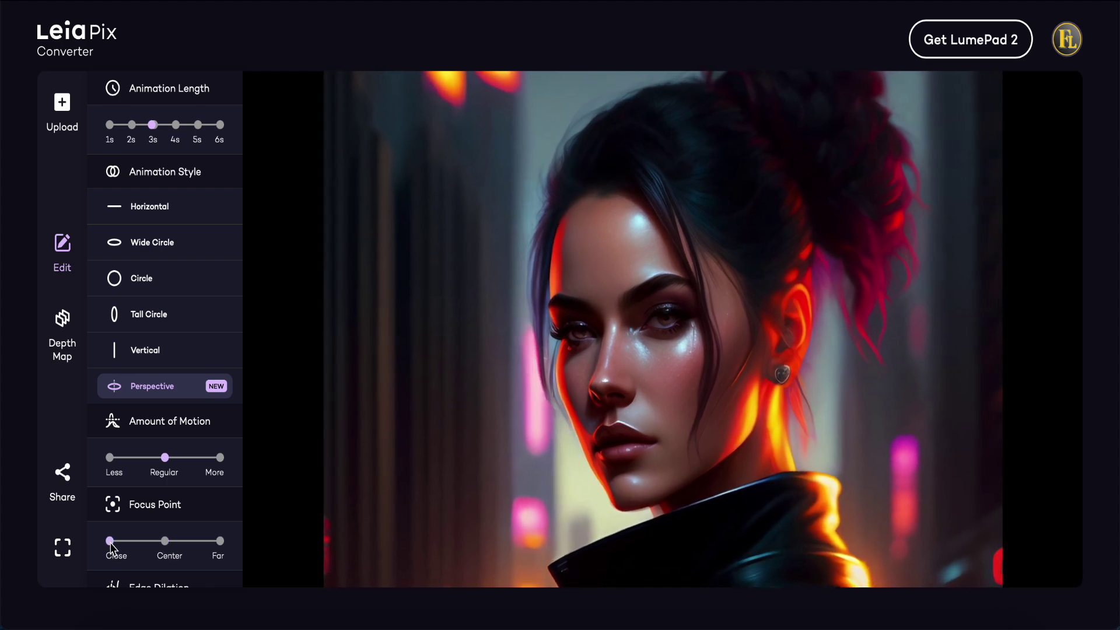
{"action": "scroll", "coordinate": [195, 497], "scroll_direction": "down", "scroll_amount": 2}
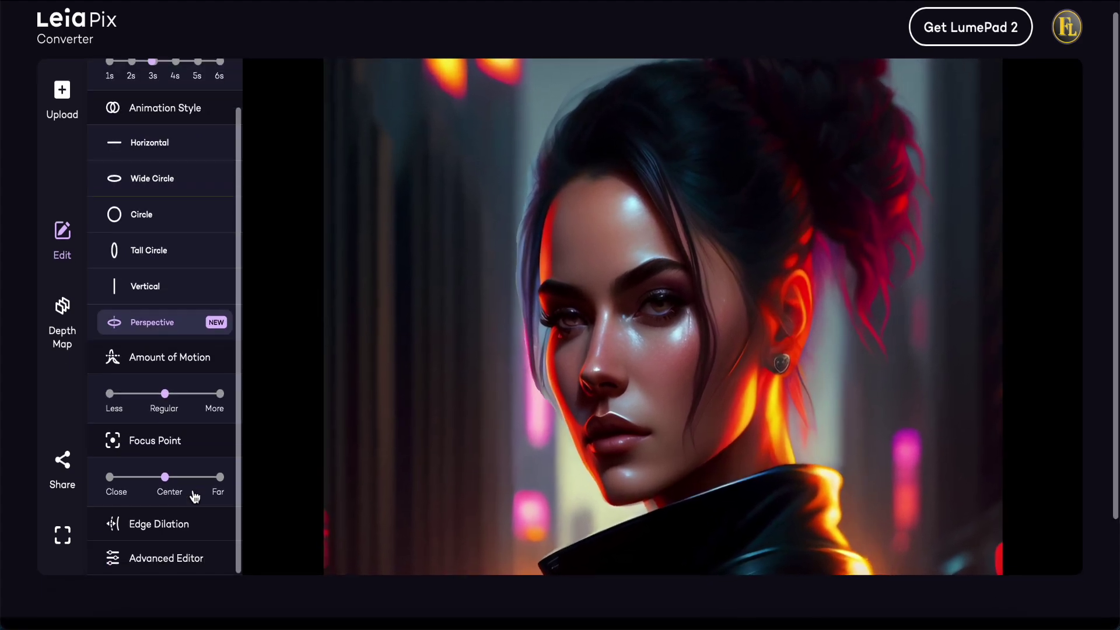
Expand the Edge Dilation setting, try the strongest value of 1.5, and set it to 1.0.
{"action": "left_click", "coordinate": [166, 533]}
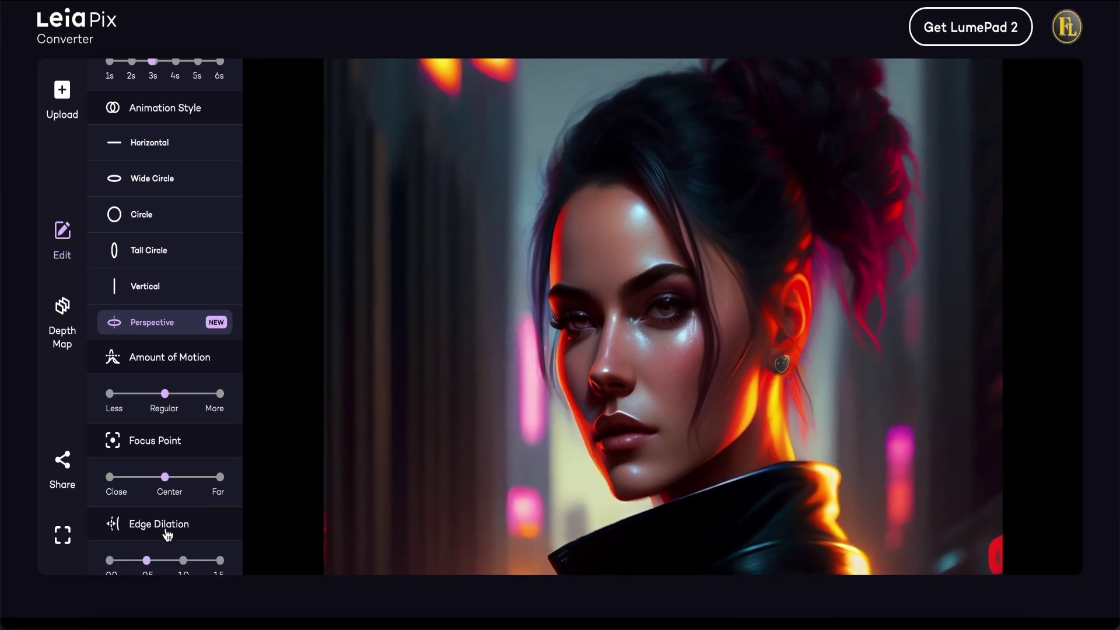
{"action": "scroll", "coordinate": [168, 534], "scroll_direction": "down", "scroll_amount": 1}
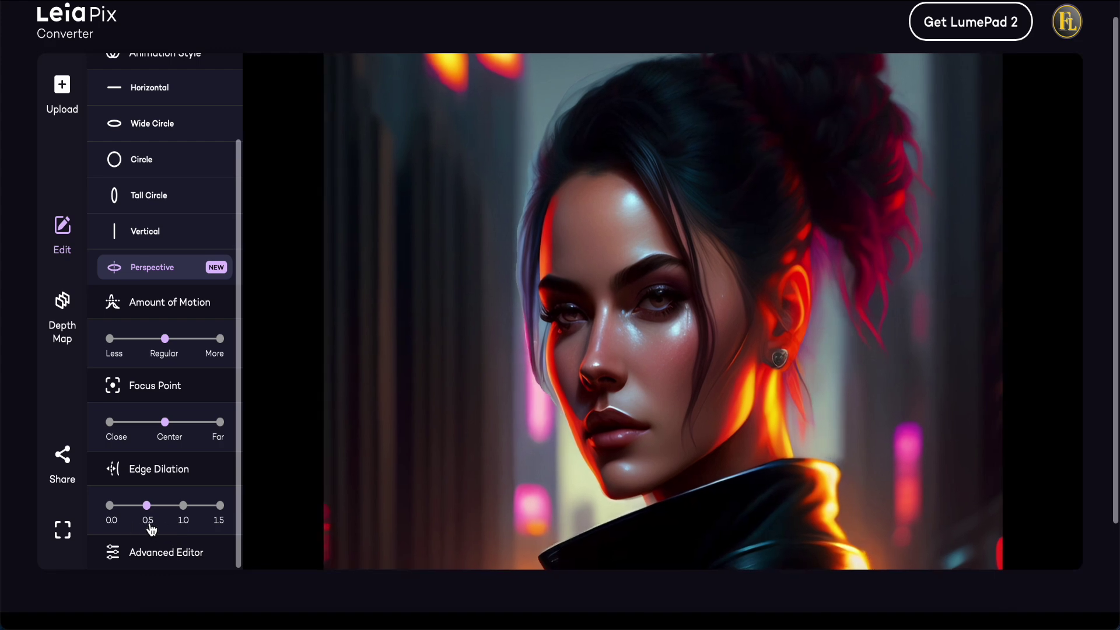
{"action": "left_click", "coordinate": [184, 506]}
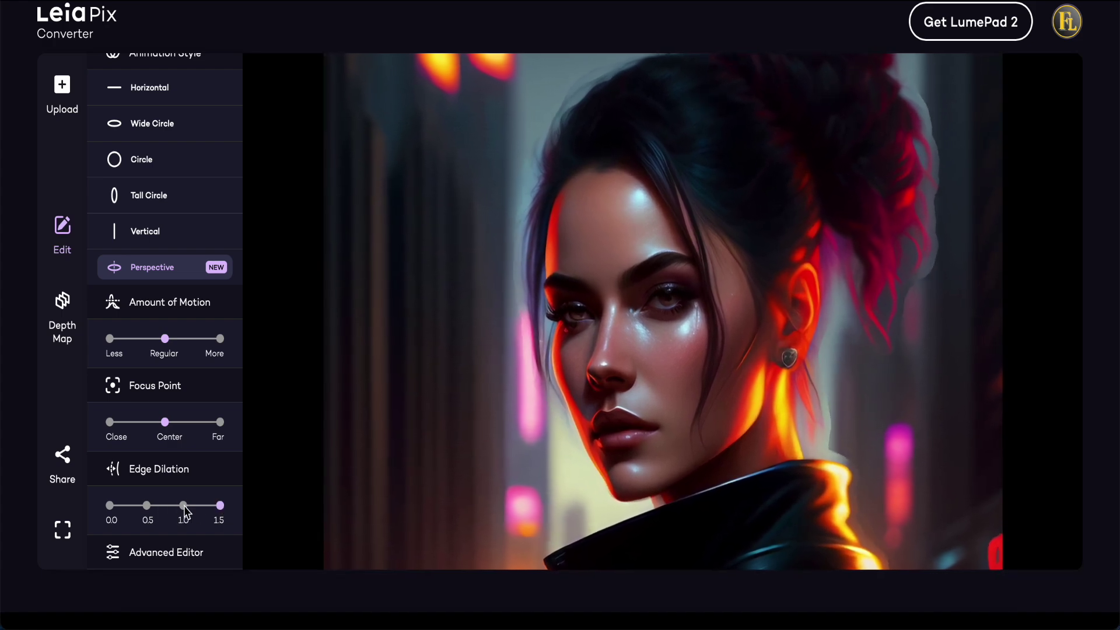
{"action": "left_click", "coordinate": [185, 507]}
In the Advanced Editor, raise Amplitude-X to near its maximum, and set Amplitude-Y to 0.40 and Amplitude-Z to 0.28.
{"action": "scroll", "coordinate": [190, 461], "scroll_direction": "down", "scroll_amount": 2}
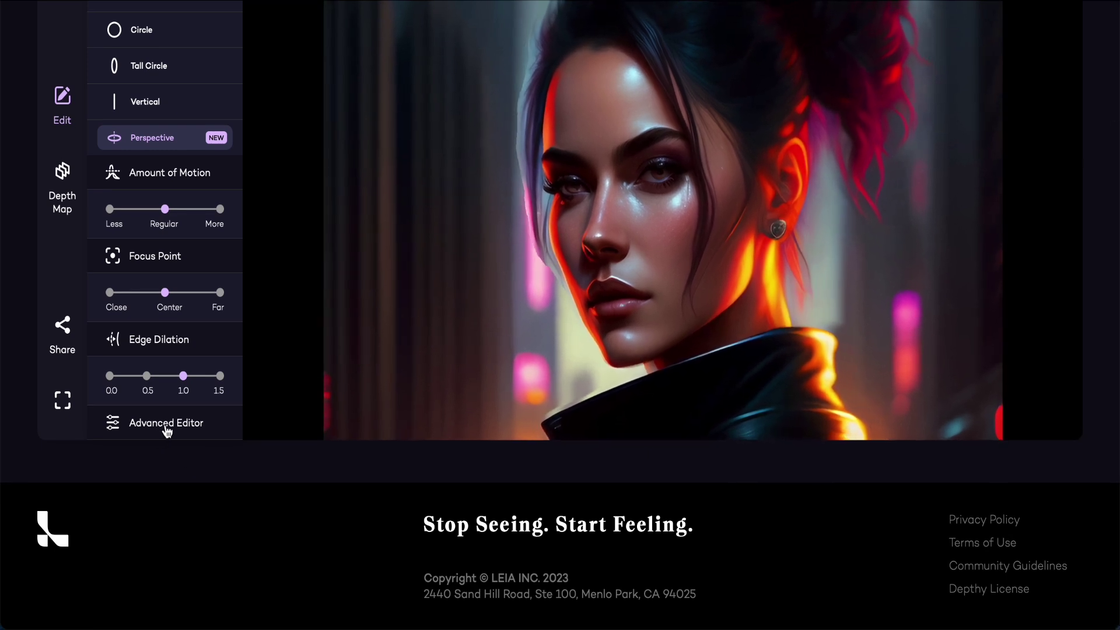
{"action": "left_click", "coordinate": [166, 425]}
{"action": "scroll", "coordinate": [183, 358], "scroll_direction": "up", "scroll_amount": 3}
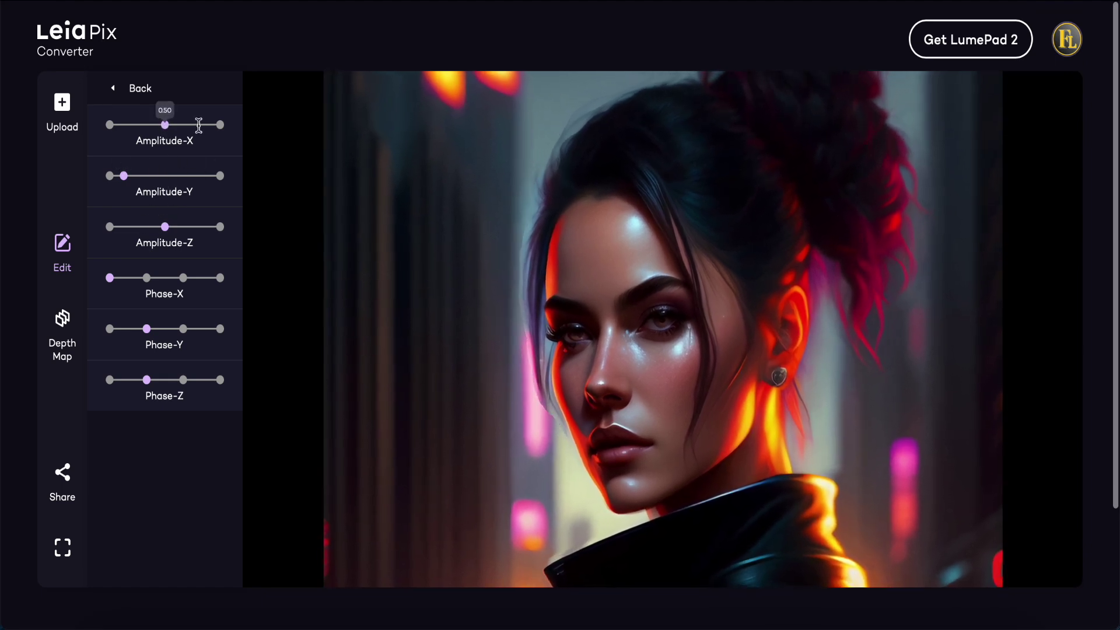
{"action": "left_click_drag", "start_coordinate": [166, 126], "coordinate": [200, 126]}
{"action": "left_click", "coordinate": [153, 175]}
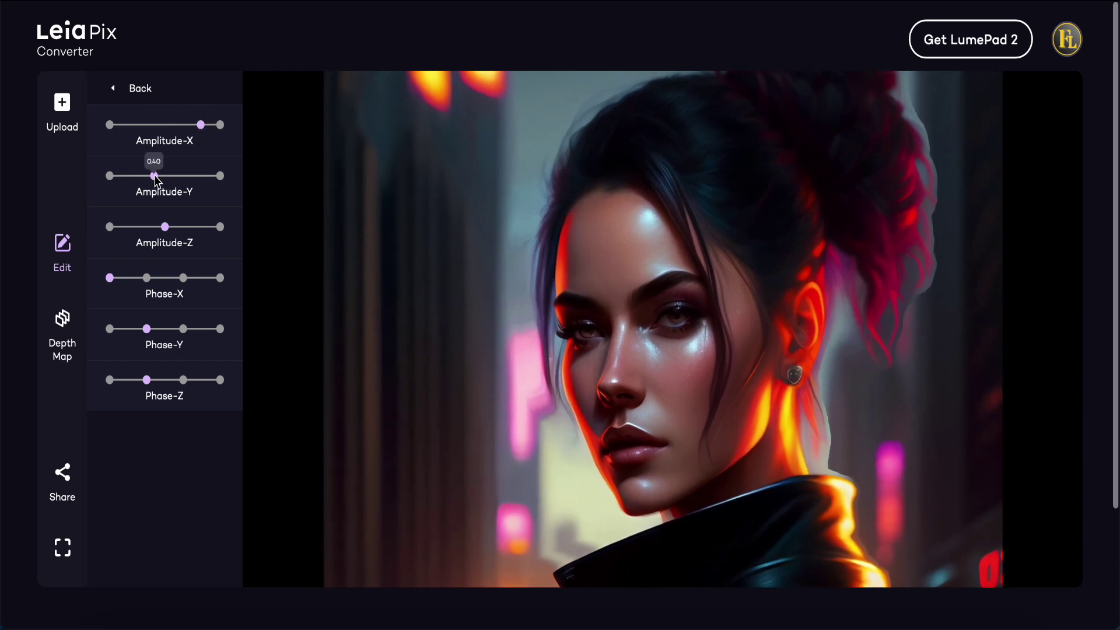
{"action": "left_click", "coordinate": [141, 227]}
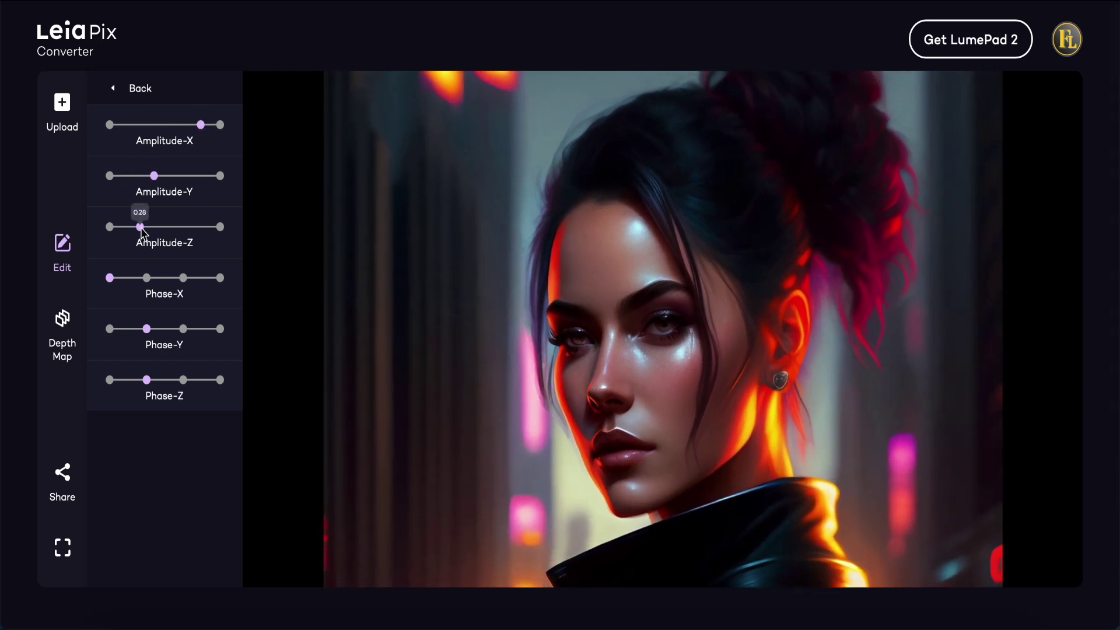
Set both Phase-X and Phase-Y to the third of their four stops.
{"action": "left_click", "coordinate": [146, 279]}
{"action": "left_click", "coordinate": [183, 279]}
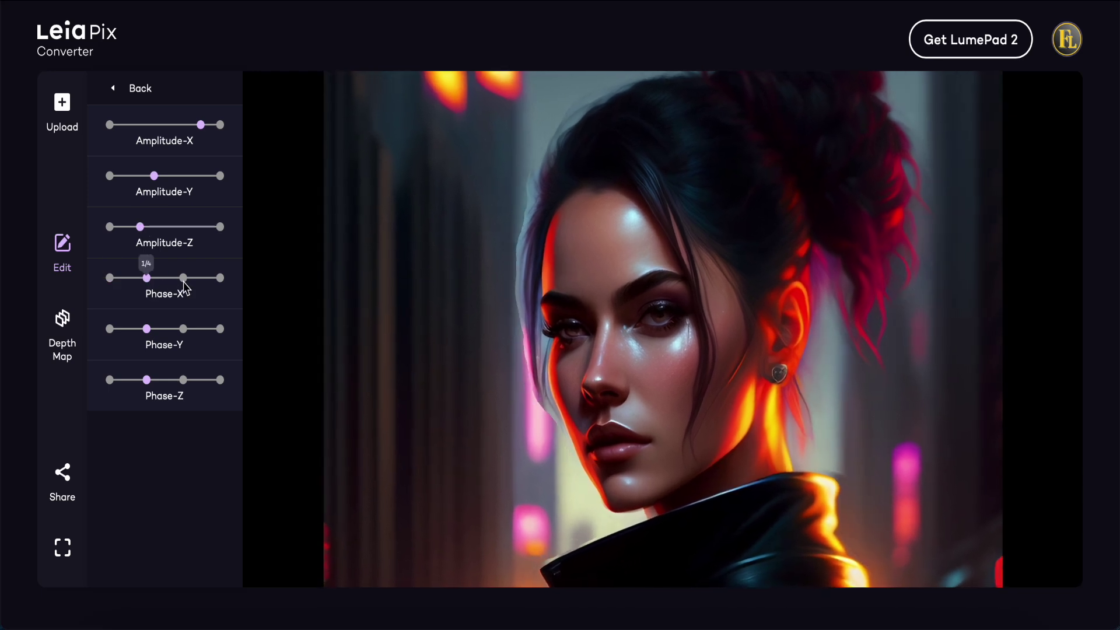
{"action": "left_click", "coordinate": [184, 329]}
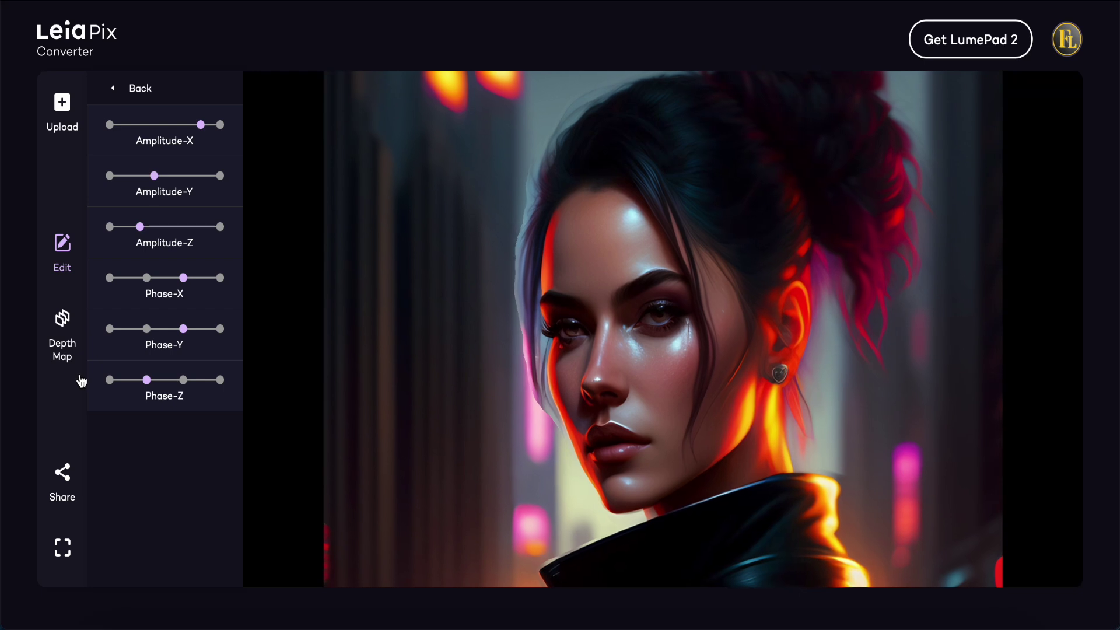
Open the Depth Map brush settings, enlarge the brush past the middle size, and preview the animation.
{"action": "left_click", "coordinate": [64, 336]}
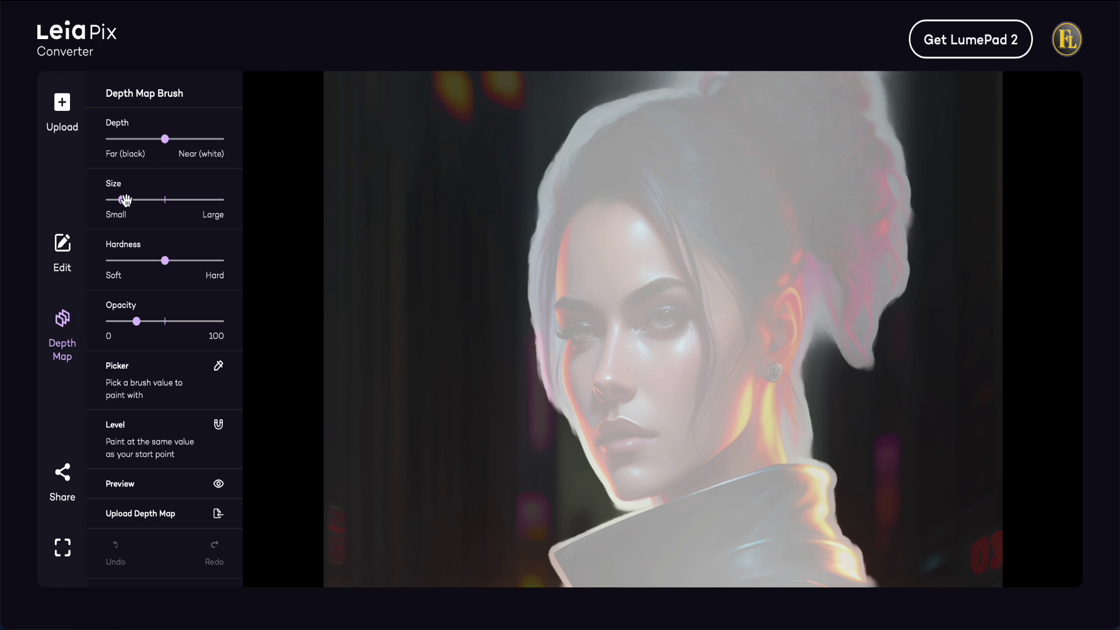
{"action": "left_click_drag", "start_coordinate": [125, 199], "coordinate": [166, 201]}
{"action": "scroll", "coordinate": [185, 493], "scroll_direction": "down", "scroll_amount": 1}
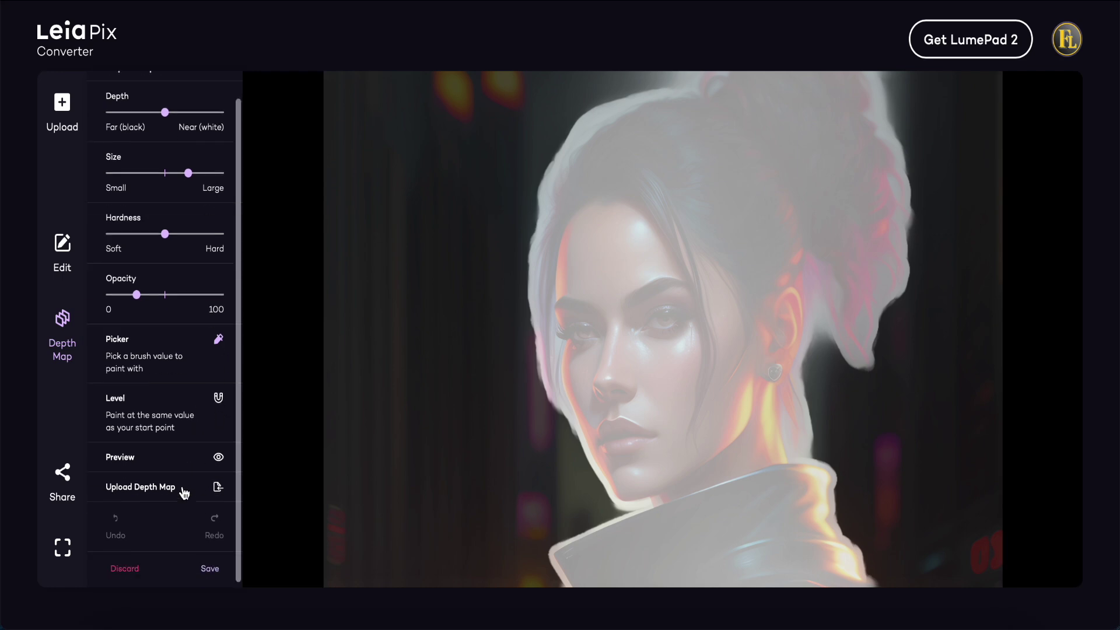
{"action": "left_click", "coordinate": [219, 459]}
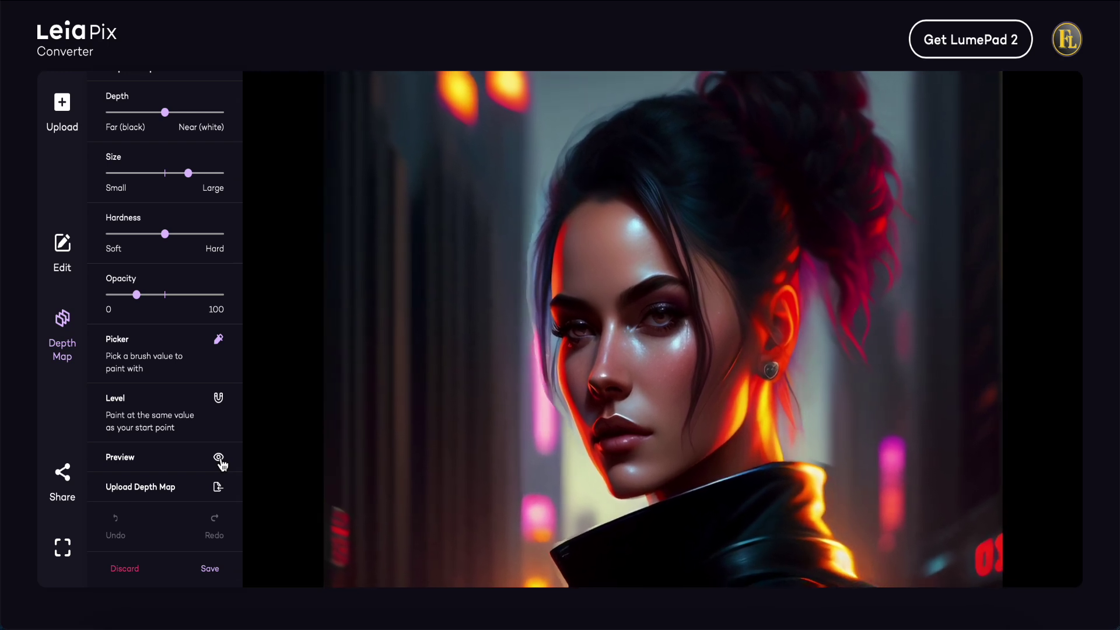
{"action": "scroll", "coordinate": [194, 352], "scroll_direction": "up", "scroll_amount": 1}
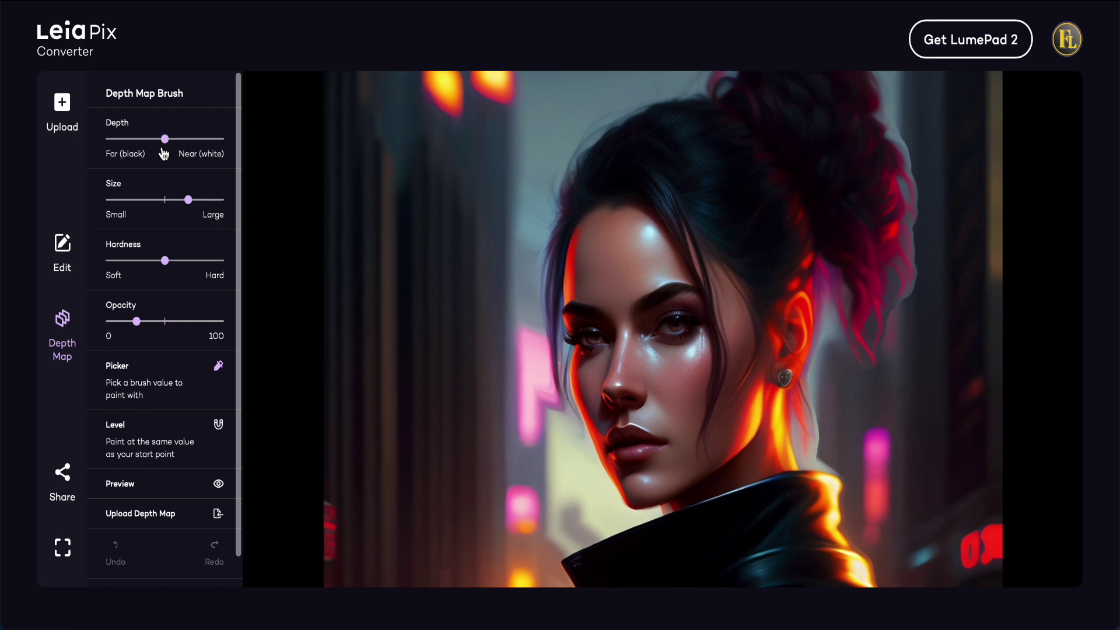
Adjust the depth map brush to a depth near Far (black), a small size and a softer hardness.
{"action": "left_click_drag", "start_coordinate": [165, 139], "coordinate": [120, 139]}
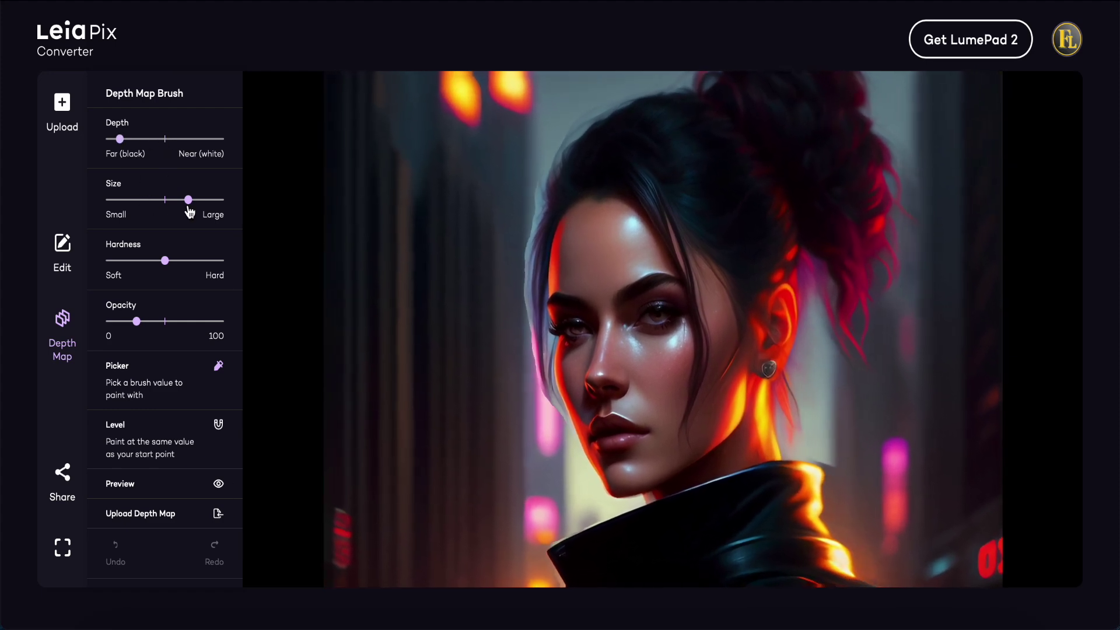
{"action": "left_click_drag", "start_coordinate": [188, 201], "coordinate": [128, 211]}
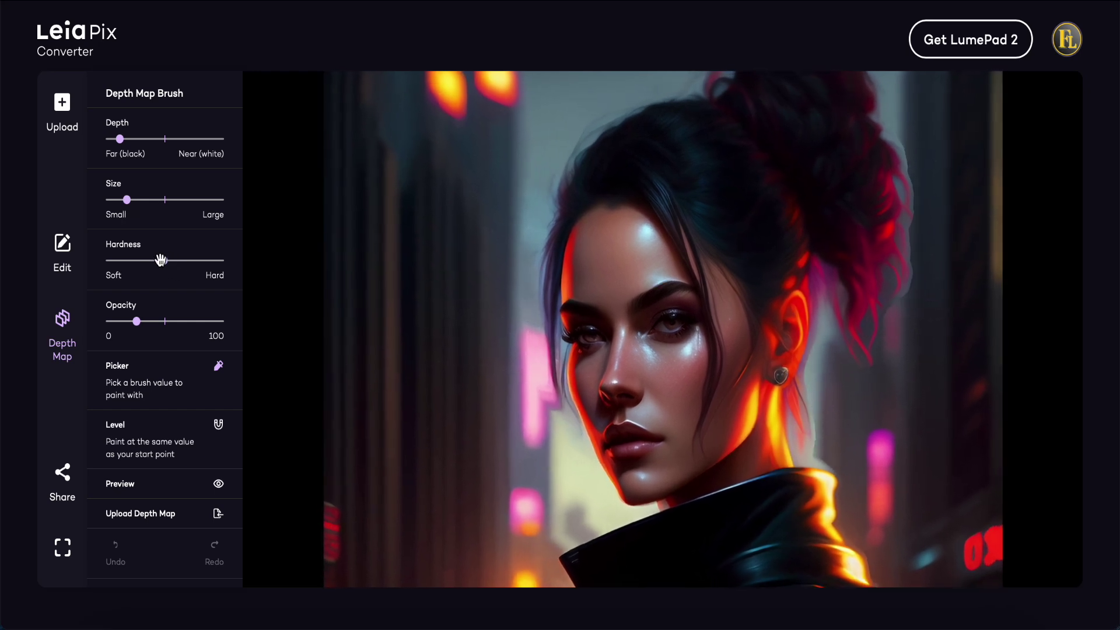
{"action": "left_click_drag", "start_coordinate": [161, 260], "coordinate": [131, 262]}
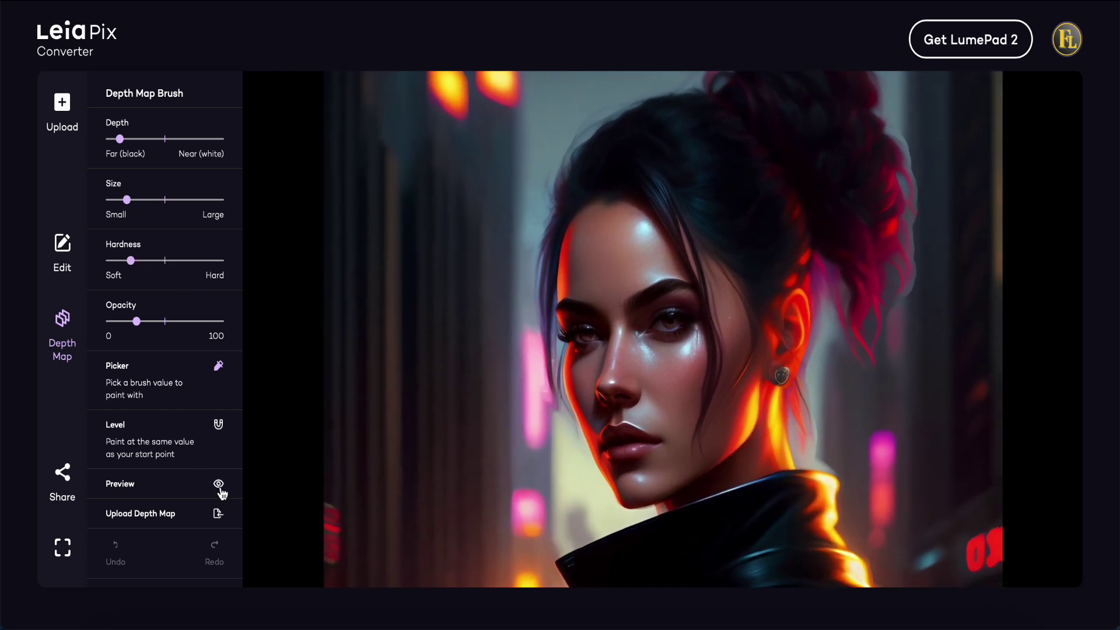
Toggle the animation preview off and back on, and save the depth map settings.
{"action": "left_click", "coordinate": [220, 489]}
{"action": "left_click", "coordinate": [220, 487]}
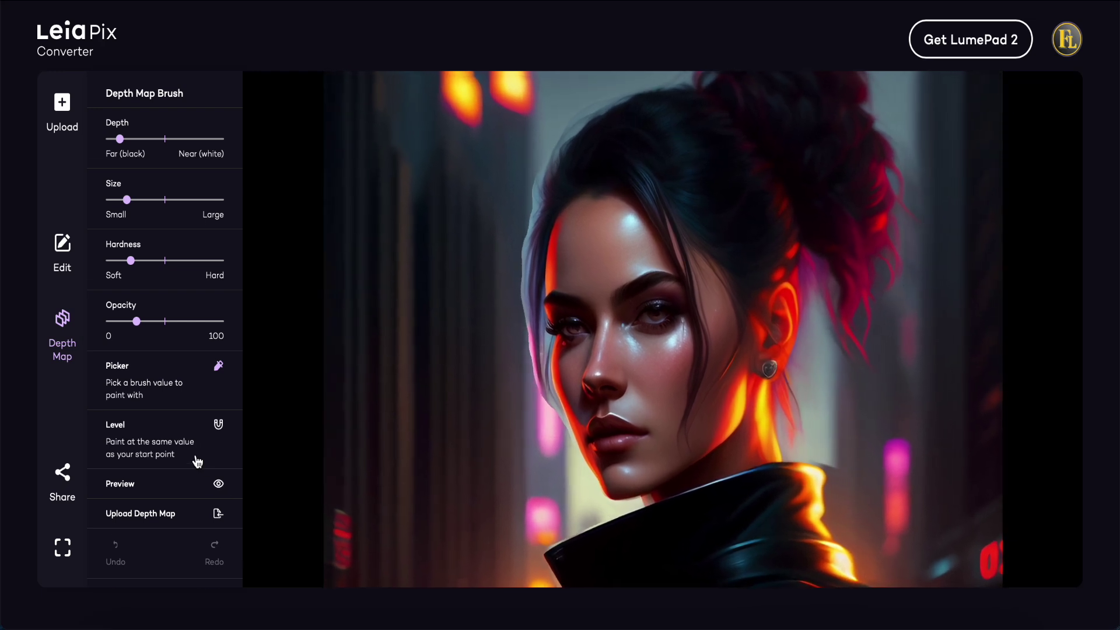
{"action": "scroll", "coordinate": [198, 462], "scroll_direction": "down", "scroll_amount": 1}
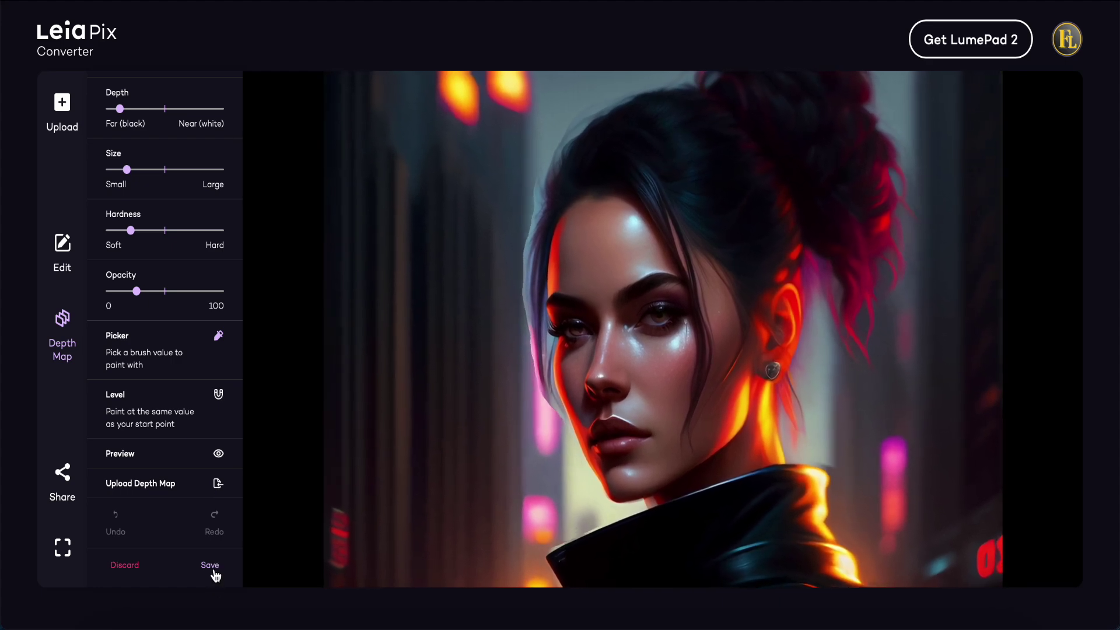
{"action": "left_click", "coordinate": [213, 571]}
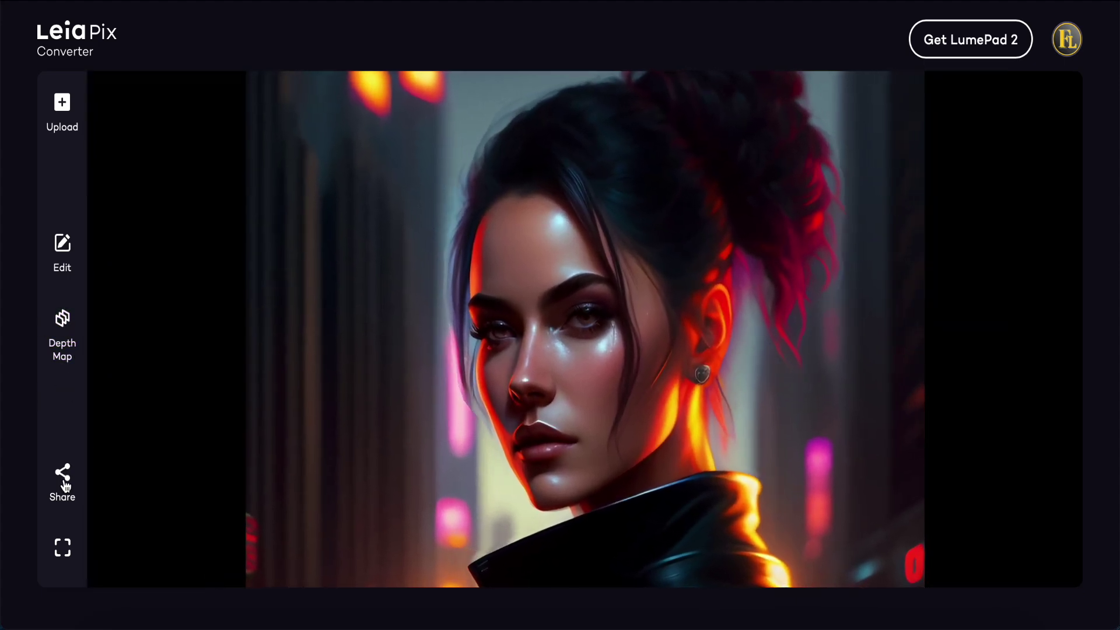
Export the animation as an MP4, save it to the device, and allow downloads from convert.leiapix.com.
{"action": "left_click", "coordinate": [64, 483]}
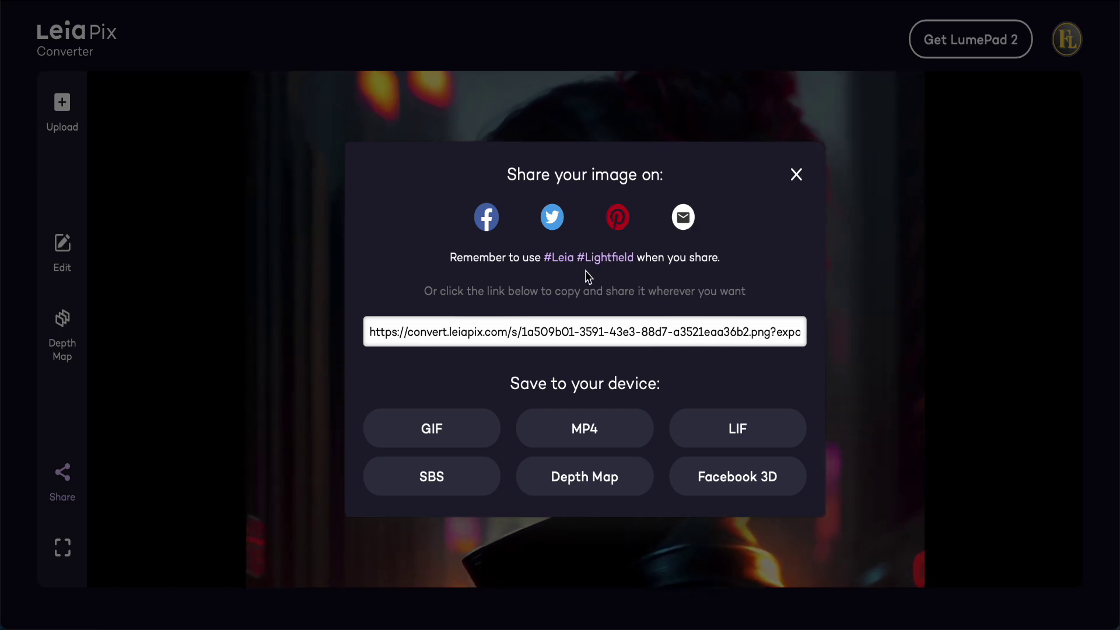
{"action": "left_click", "coordinate": [590, 438]}
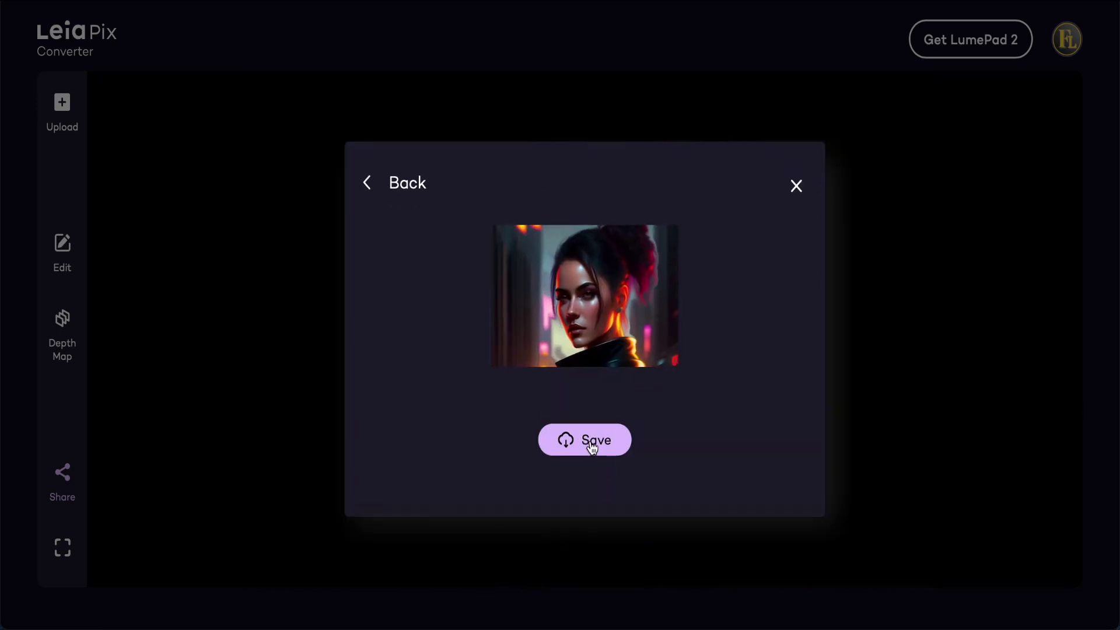
{"action": "left_click", "coordinate": [591, 444]}
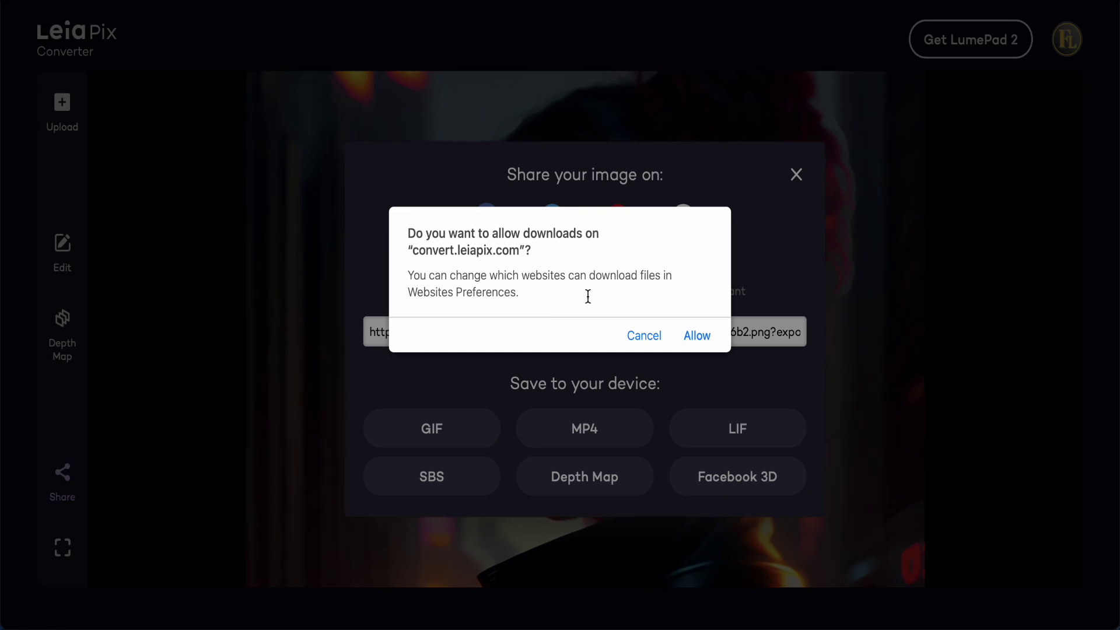
{"action": "left_click", "coordinate": [697, 336]}
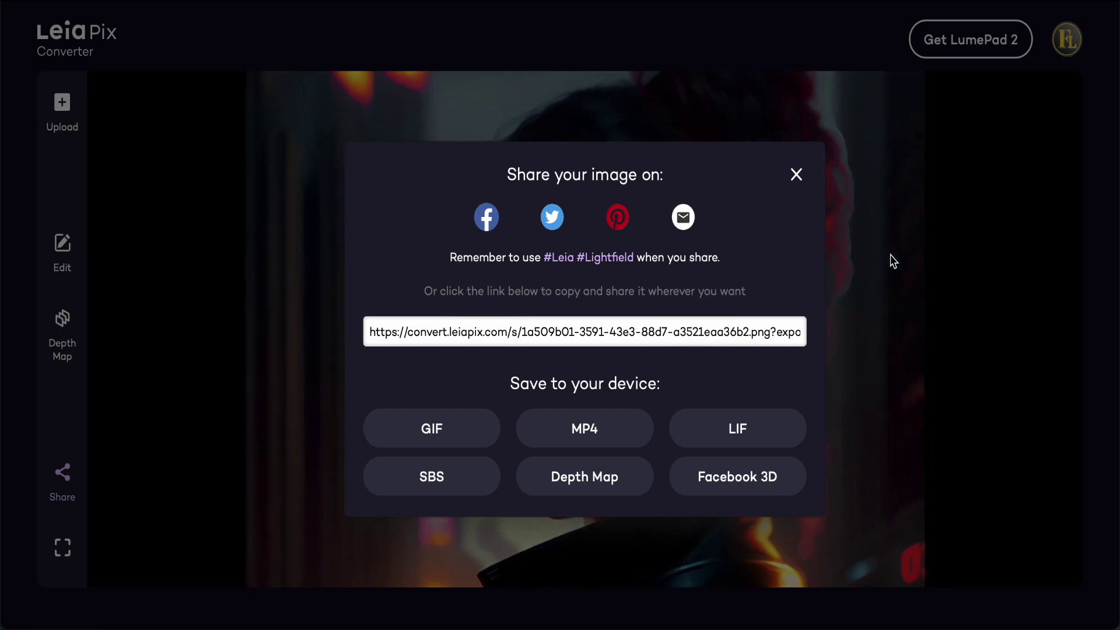
Switch to Finder, open the exported MP4 from the Downloads folder, and play it with the playback controls moved off the face.
{"action": "left_click", "coordinate": [112, 625]}
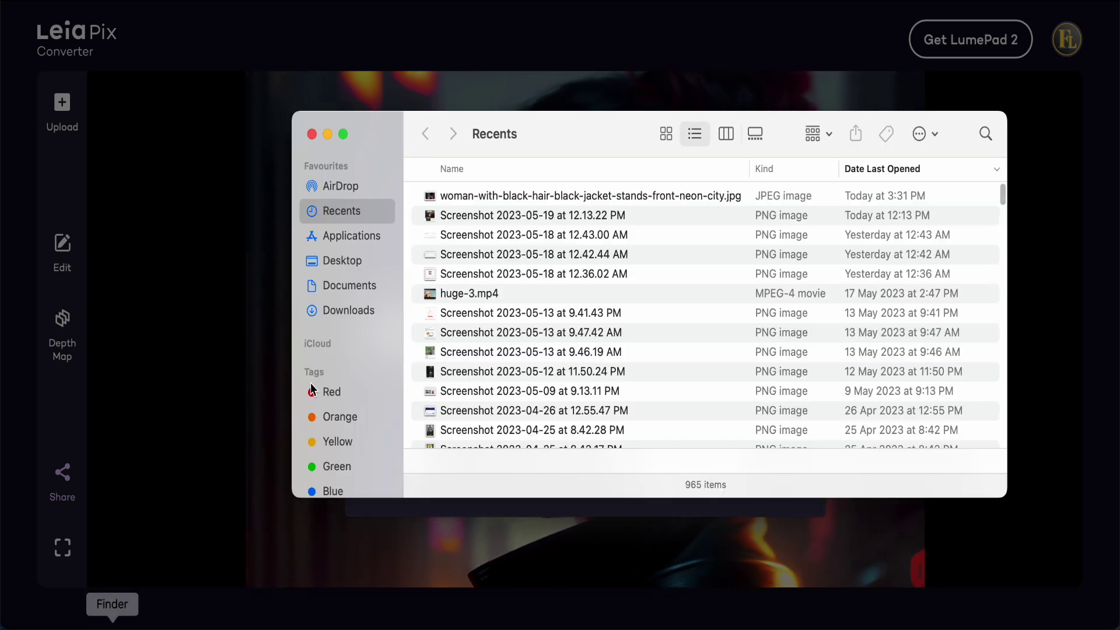
{"action": "left_click", "coordinate": [346, 315]}
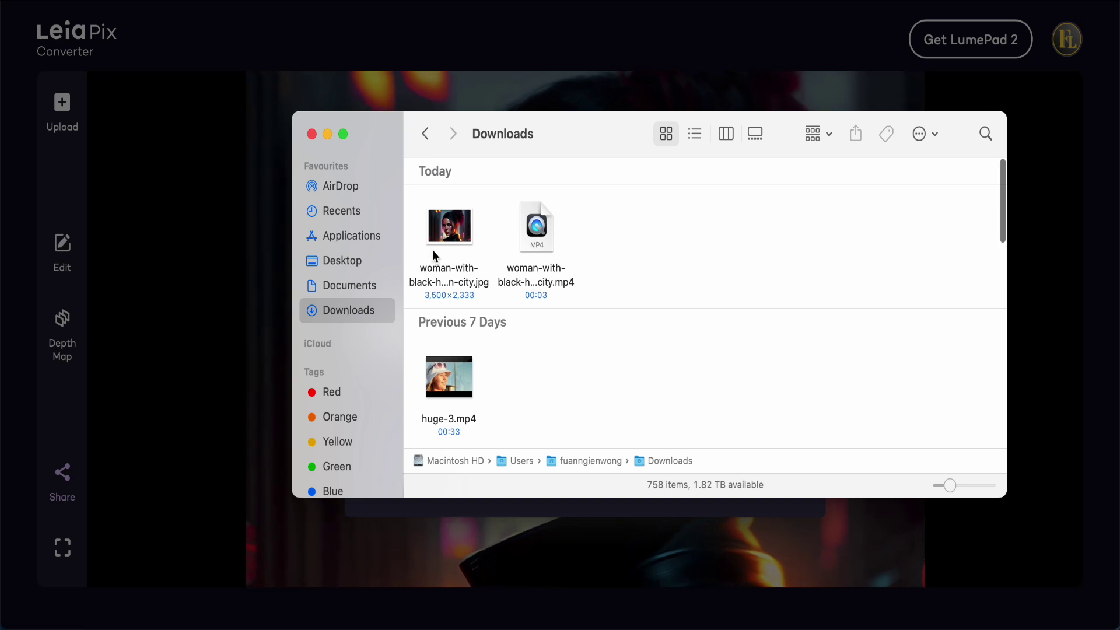
{"action": "double_click", "coordinate": [536, 243]}
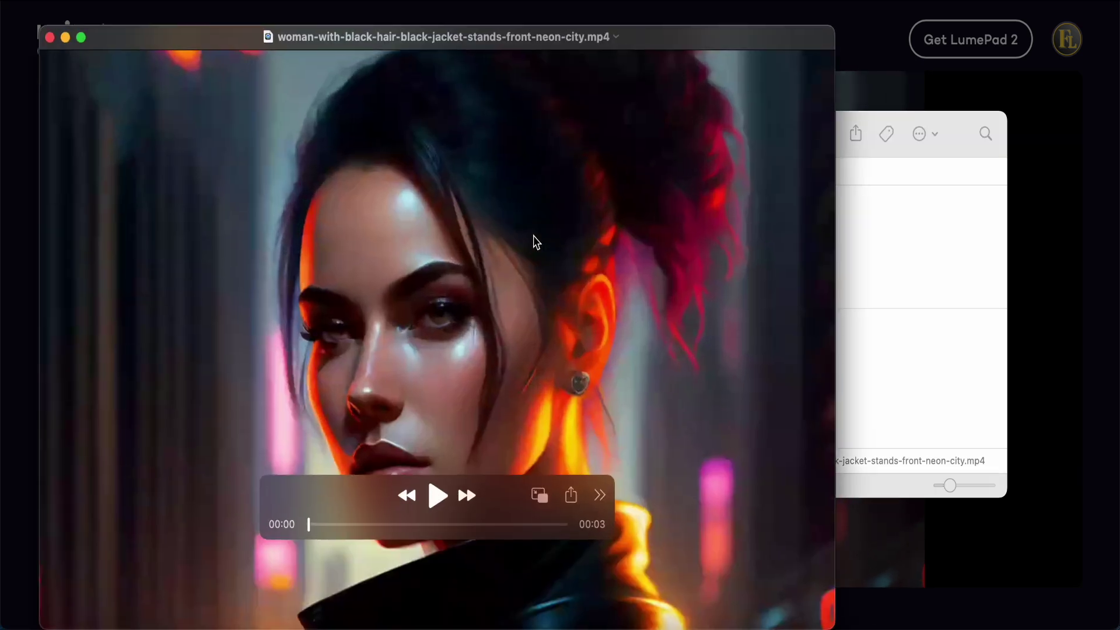
{"action": "left_click_drag", "start_coordinate": [500, 503], "coordinate": [831, 98]}
{"action": "left_click", "coordinate": [651, 89]}
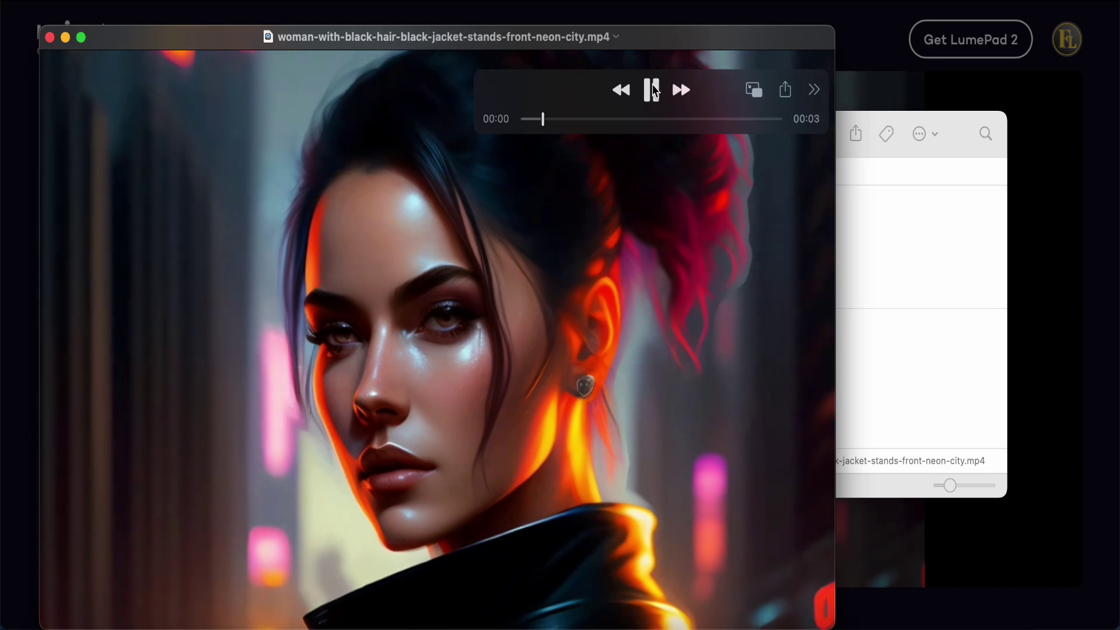